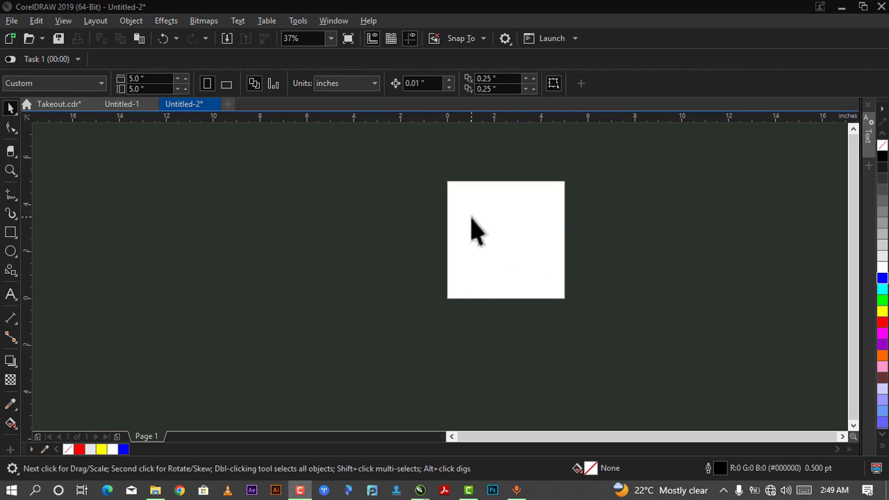
- Start an import and choose the smiling-woman cell-phone removebg PNG from the Desktop
scroll(601, 181, "up", 1)
scroll(600, 183, "down", 1)
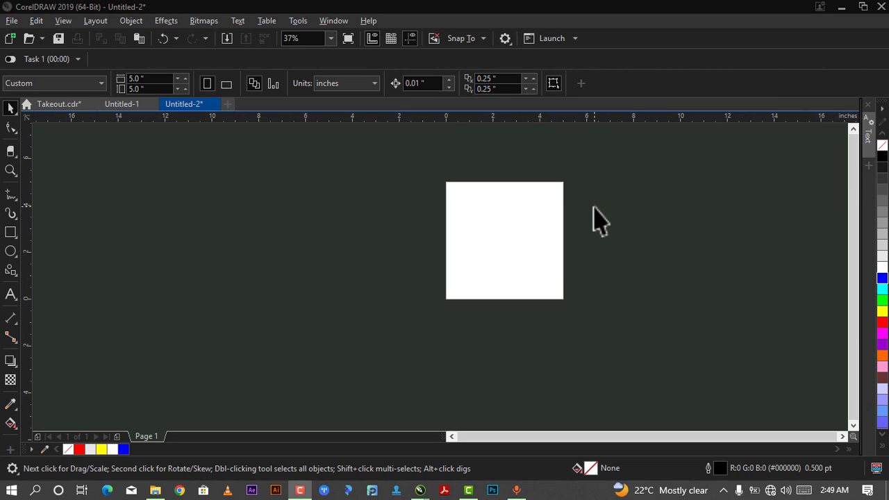
scroll(594, 208, "up", 1)
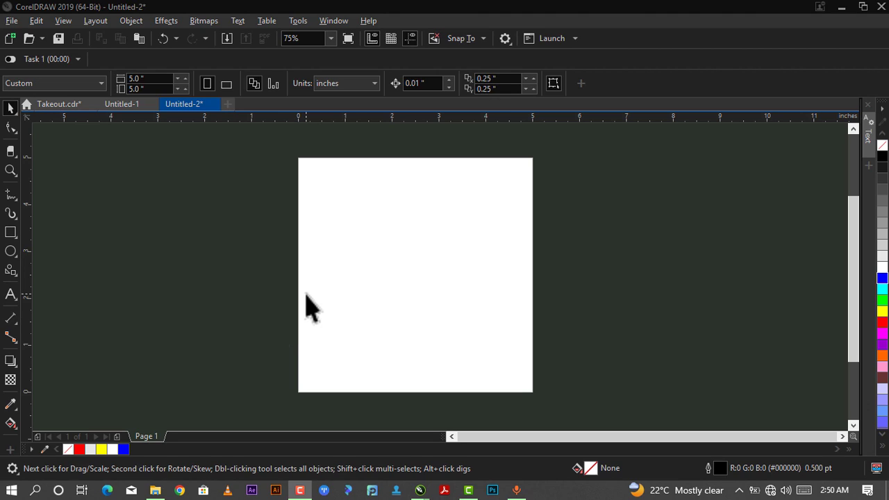
left_click(11, 20)
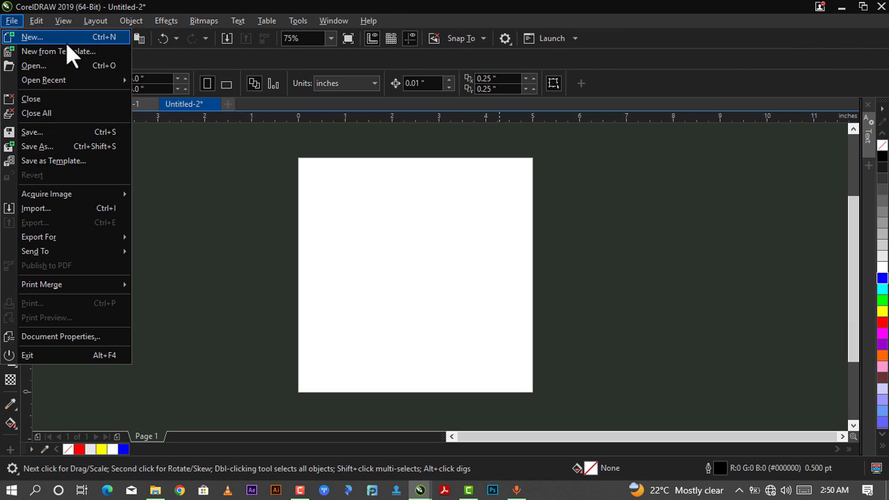
left_click(42, 208)
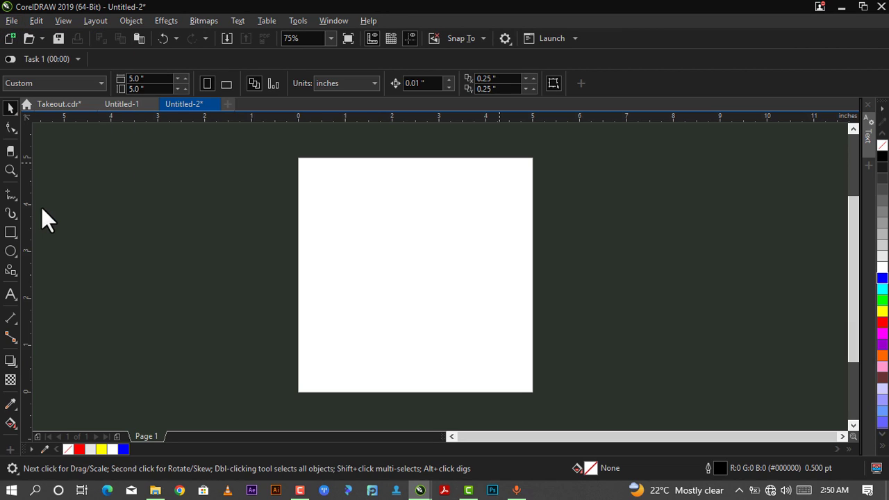
scroll(454, 208, "down", 4)
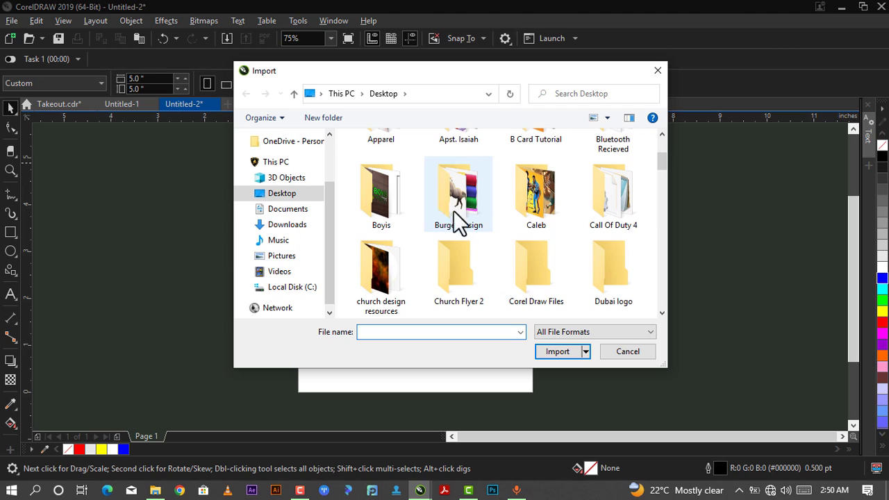
scroll(535, 247, "down", 6)
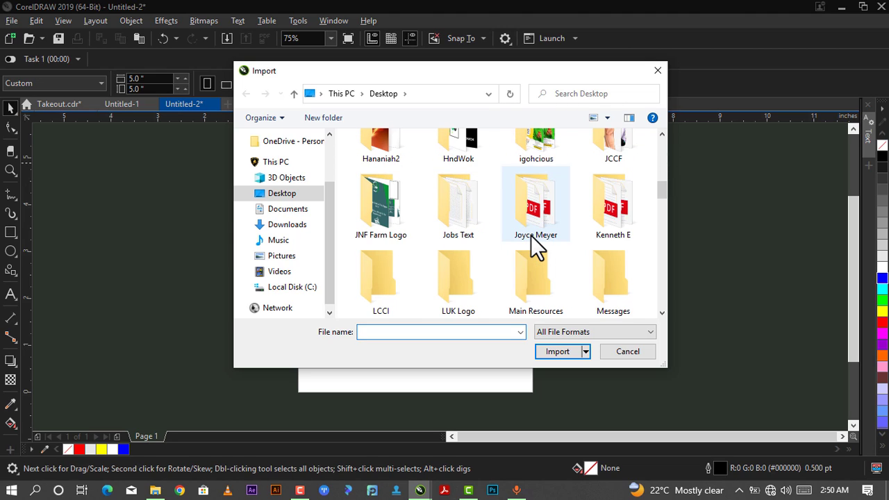
scroll(535, 246, "down", 4)
scroll(535, 246, "down", 4)
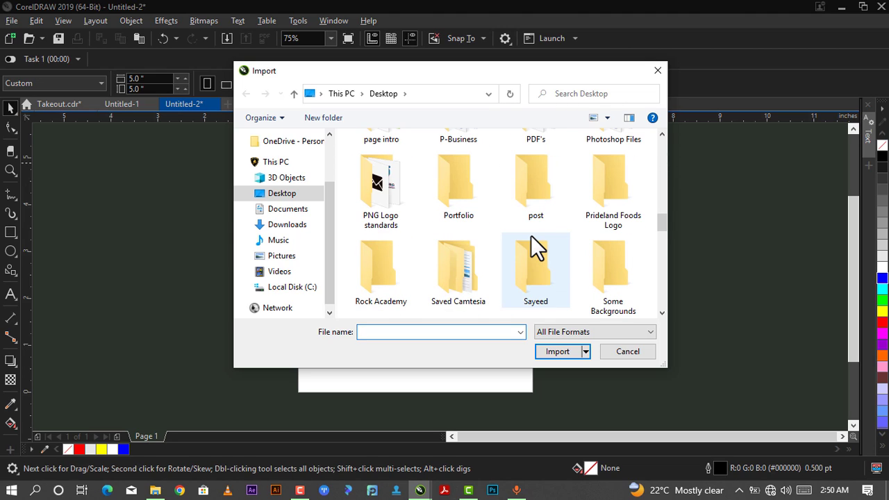
scroll(532, 243, "down", 6)
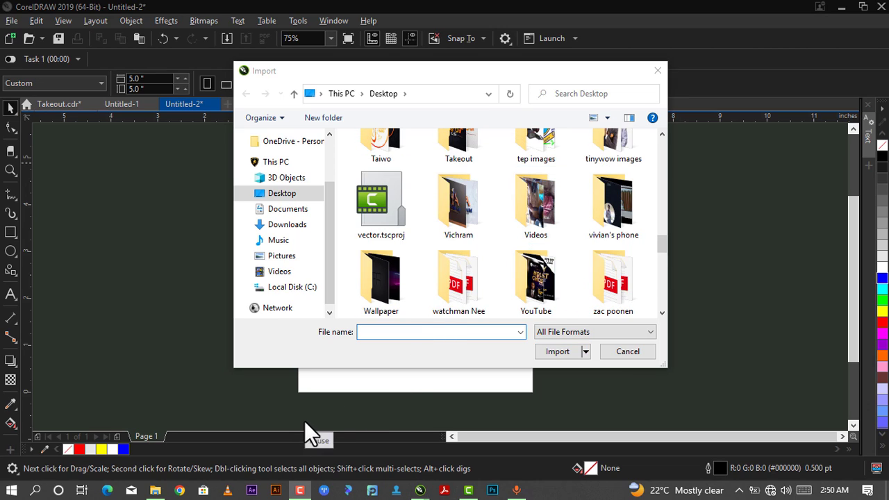
scroll(636, 274, "down", 10)
left_click(636, 272)
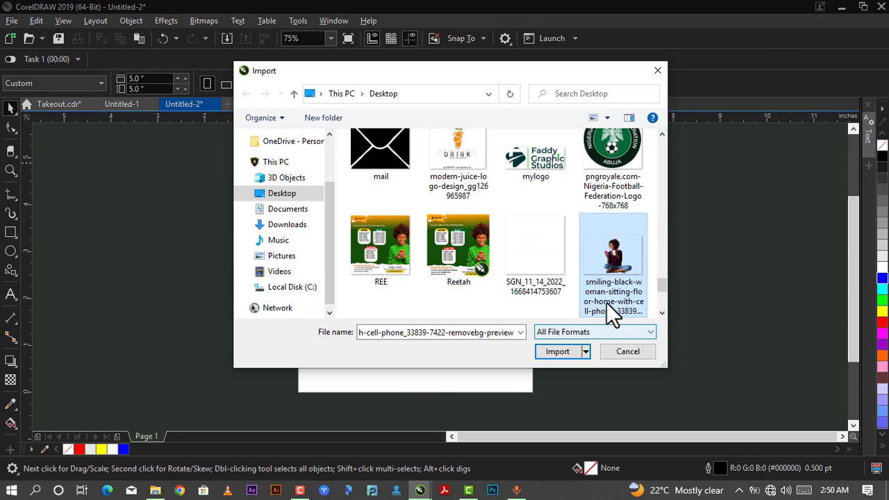
- Import the woman photo and place it to the left of the page
left_click(557, 351)
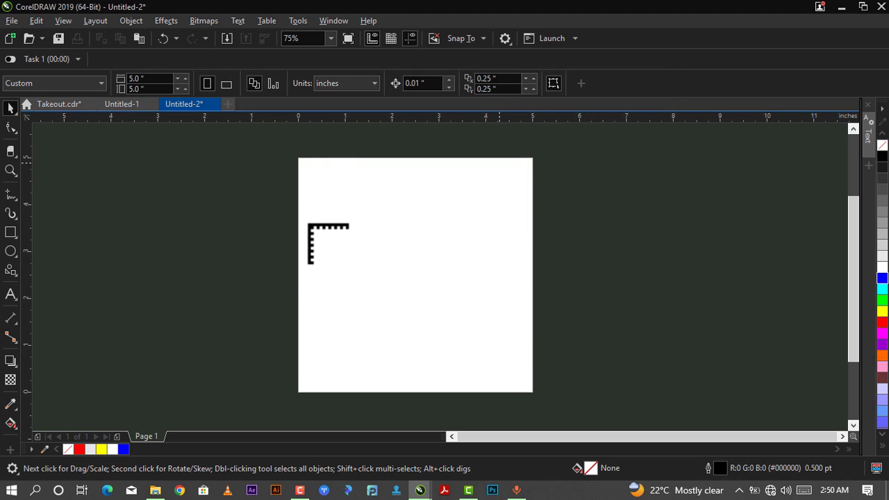
left_click(248, 197)
scroll(367, 208, "down", 5)
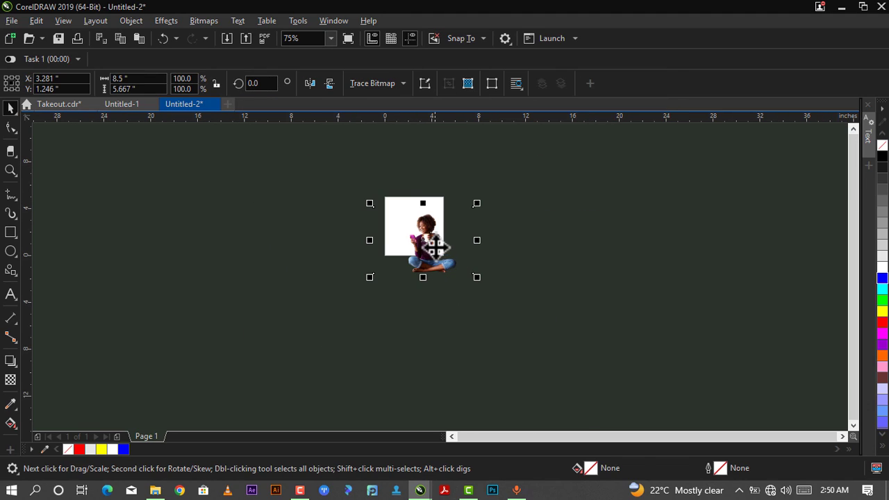
left_click_drag(440, 248, 258, 229)
scroll(429, 253, "up", 5)
scroll(447, 221, "down", 2)
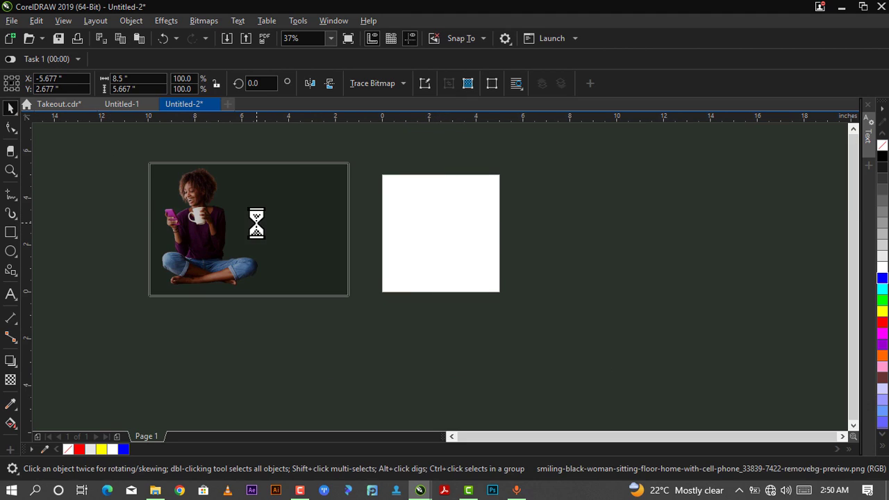
- Draw a 10.333 x 8.167 inch rectangle beside the photo and fill it bright green
left_click(10, 234)
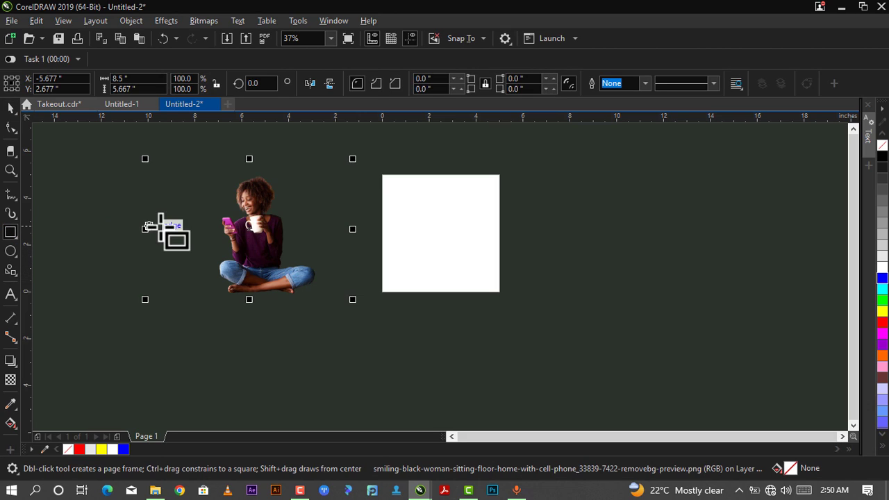
left_click_drag(404, 168, 648, 362)
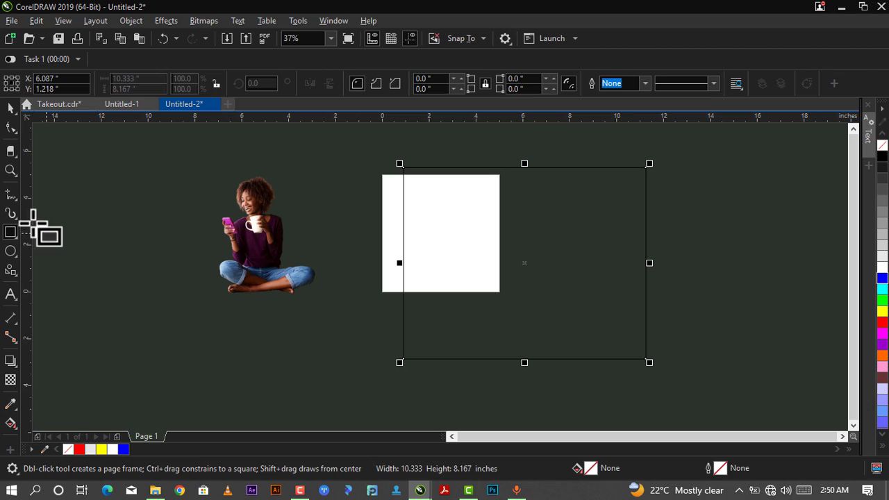
left_click(10, 109)
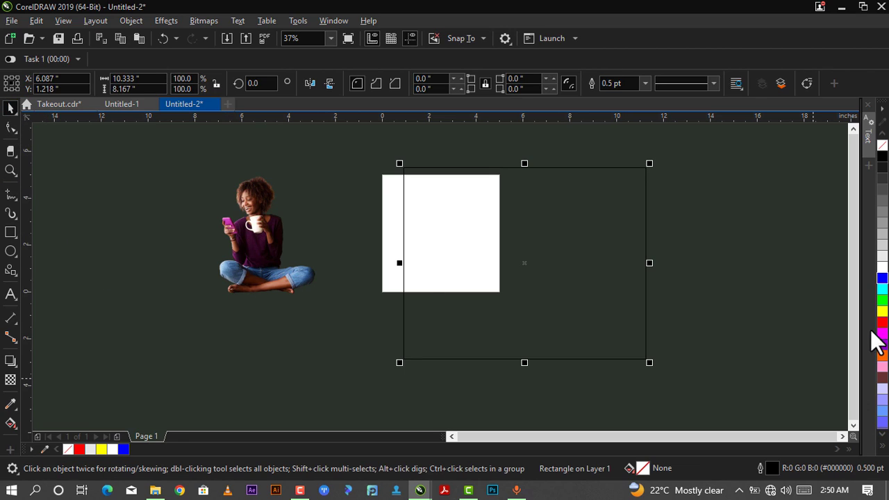
left_click(881, 300)
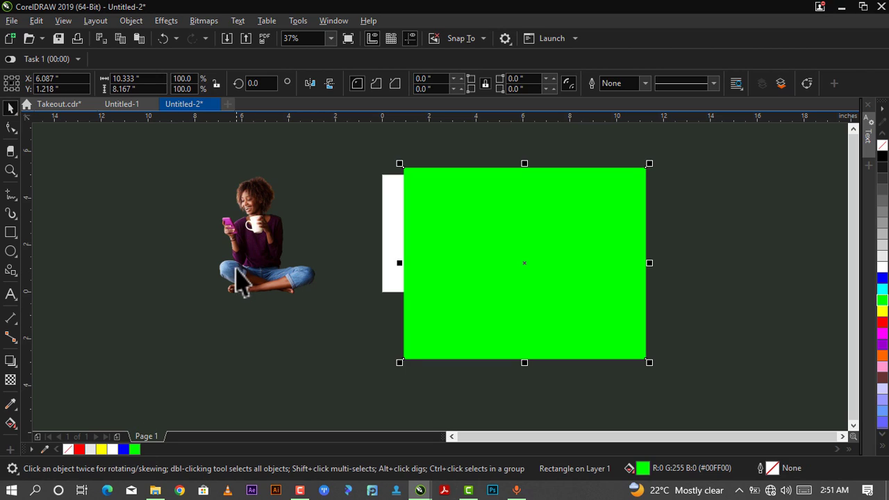
left_click(239, 273)
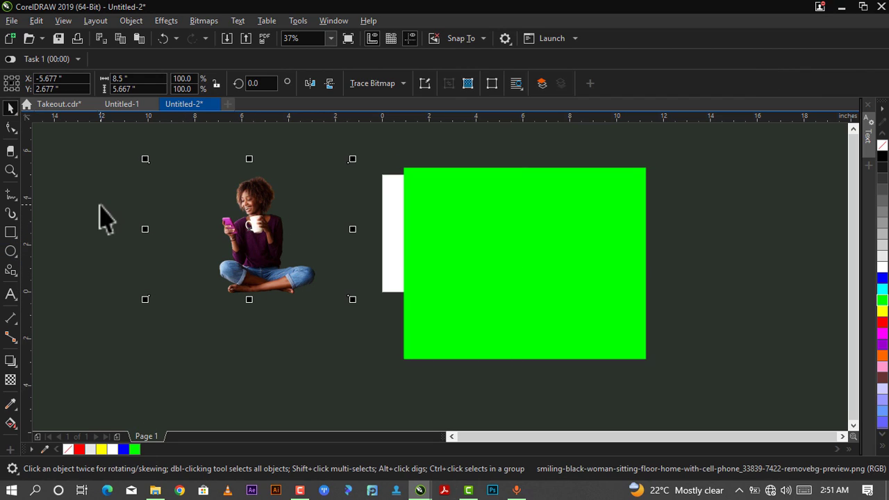
- Trim the empty left and right margins of the woman bitmap with the Shape tool
left_click(9, 128)
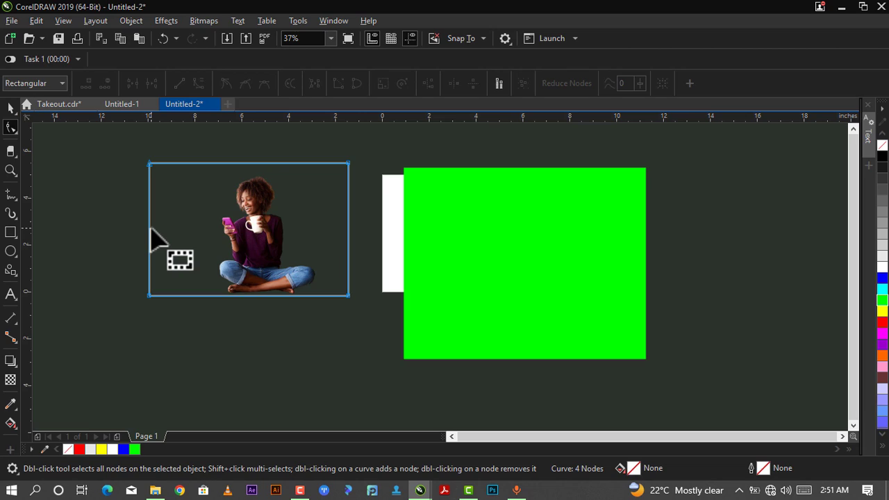
mouse_move(150, 230)
left_mouse_down()
mouse_move(197, 233)
mouse_move(146, 233)
left_mouse_up()
left_click_drag(152, 238, 212, 243)
left_click_drag(345, 244, 513, 253)
left_click(10, 108)
- Bring the photo in front, move it onto the rectangle and enlarge it to 116.6%
key("shift+Page_Up")
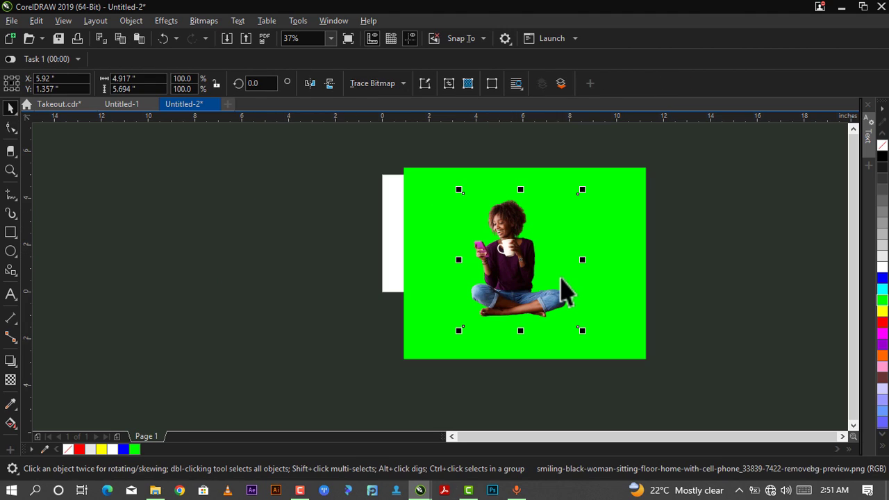
left_click_drag(558, 300, 561, 319)
scroll(560, 301, "up", 1)
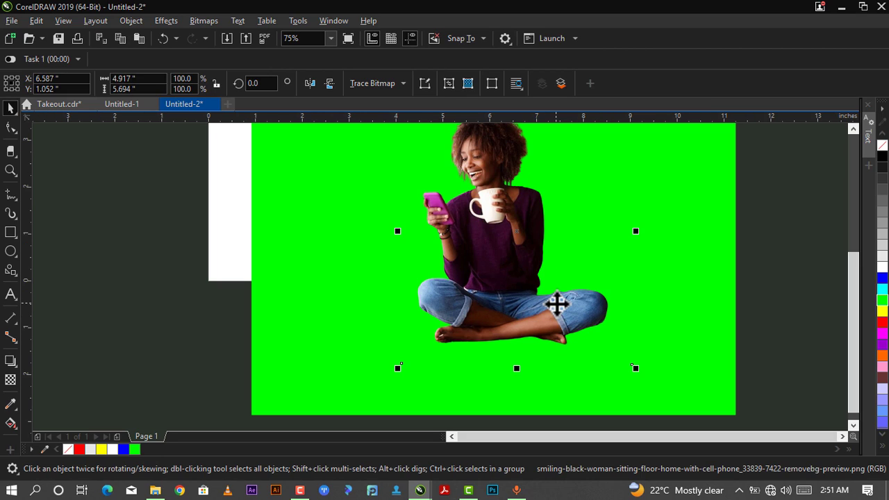
scroll(559, 302, "down", 1)
left_click_drag(597, 197, 611, 180)
left_click_drag(475, 340, 470, 347)
left_click_drag(538, 272, 538, 275)
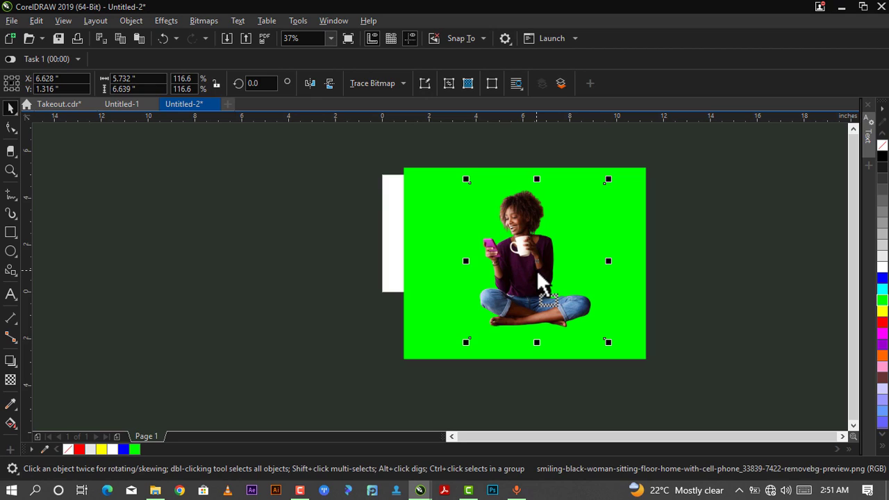
- Apply the Perspective Bottom Right drop shadow preset to the woman and stretch it
left_click(9, 365)
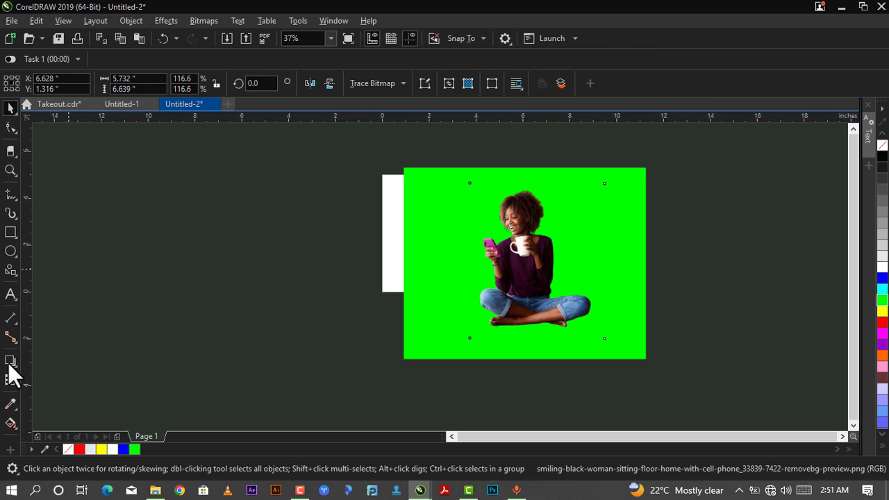
left_click(10, 362)
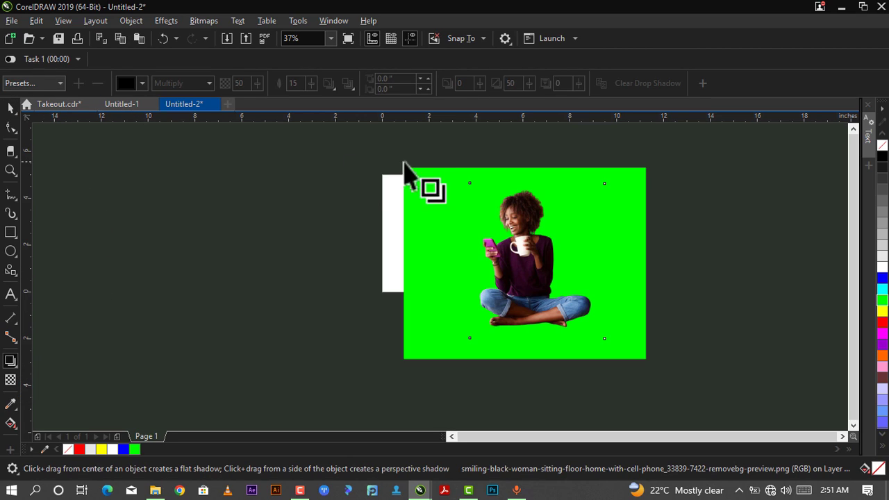
left_click(26, 84)
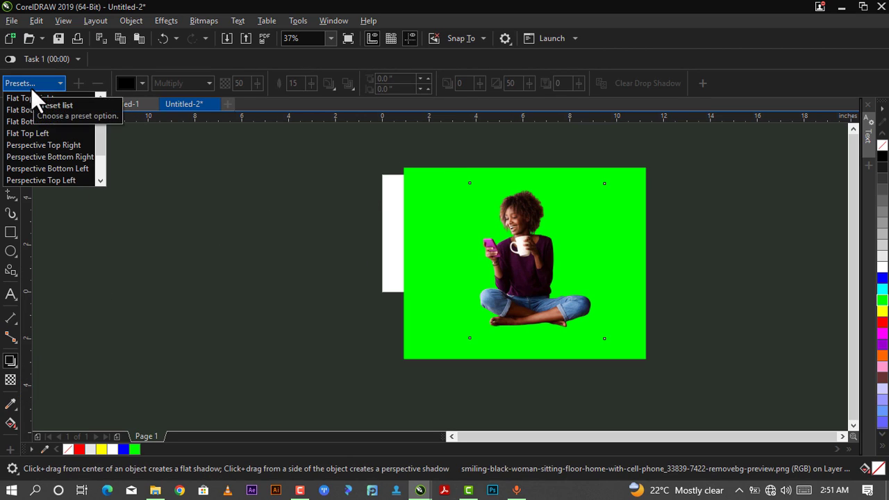
left_click(82, 161)
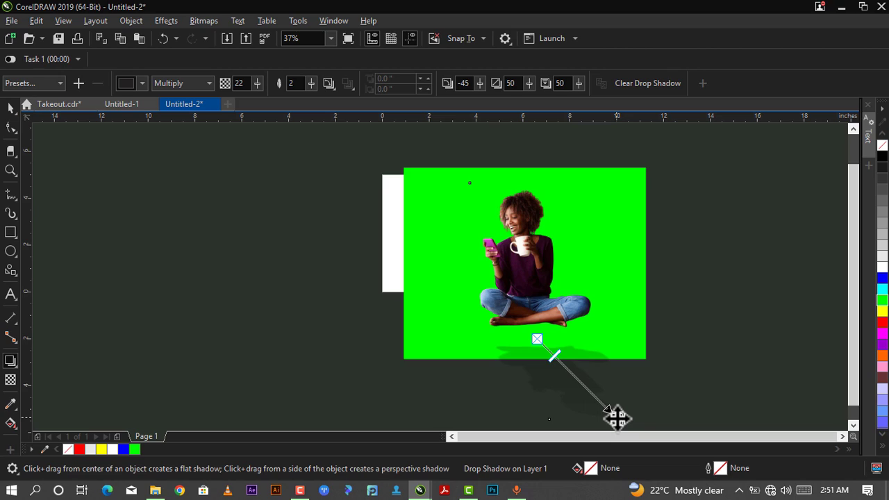
mouse_move(607, 408)
left_mouse_down()
mouse_move(613, 414)
mouse_move(583, 347)
mouse_move(599, 399)
left_mouse_up()
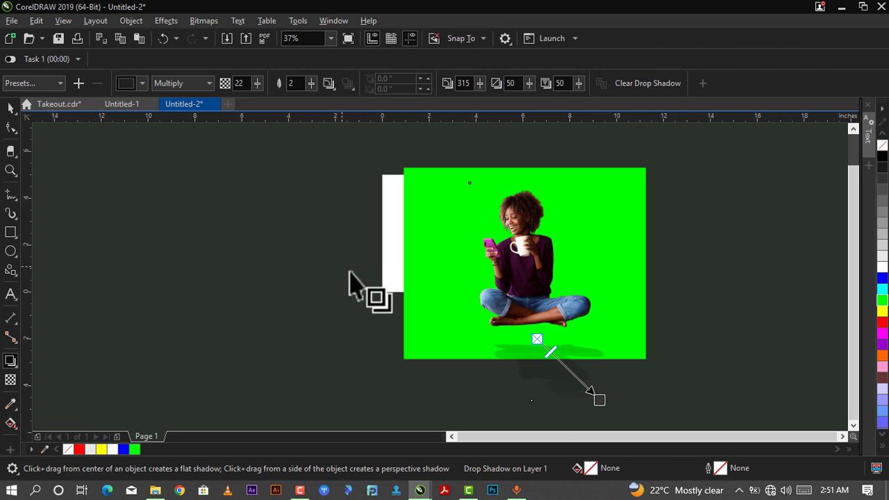
- Set the shadow opacity to 50 and feathering to 5
left_click(239, 84)
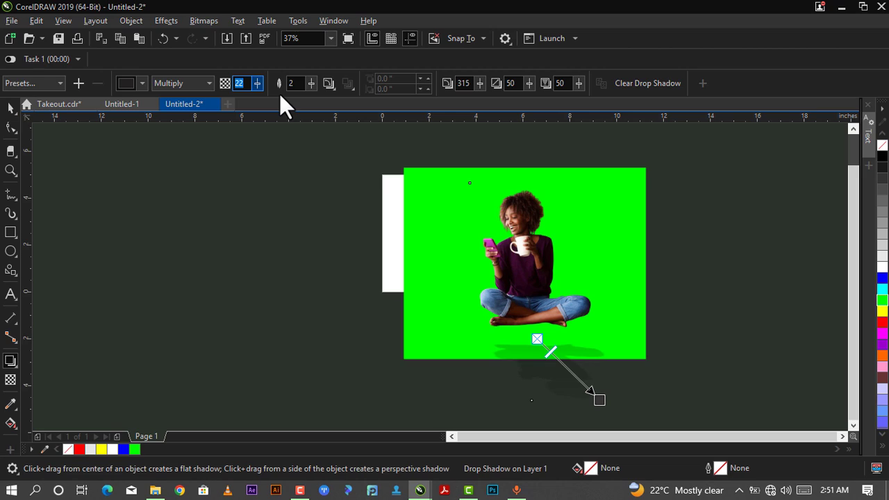
type("50")
left_click(292, 82)
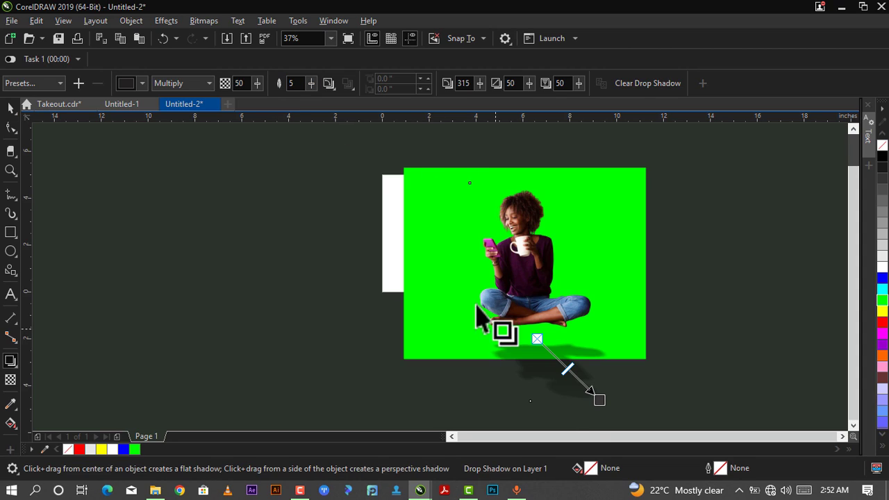
- Redrag the shadow handles into a short ground shadow beneath her legs at angle 116
left_click_drag(599, 399, 517, 286)
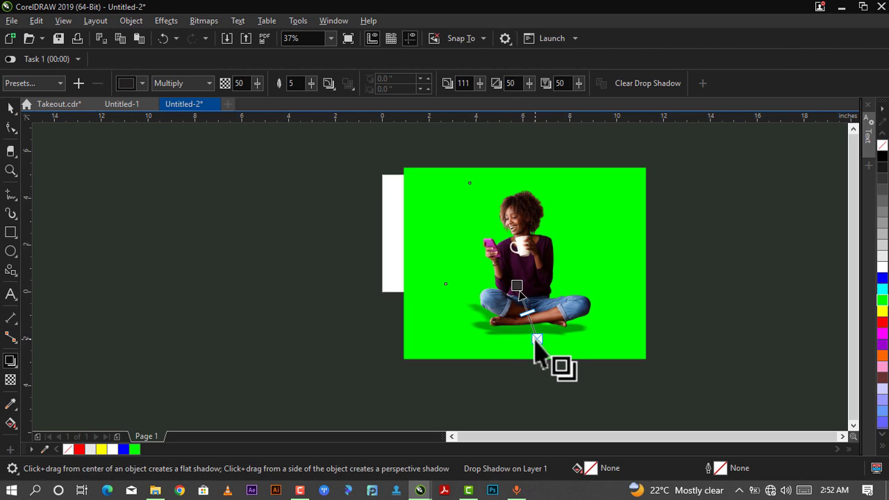
left_click_drag(535, 346, 535, 336)
left_click_drag(521, 290, 466, 293)
left_click_drag(461, 183, 514, 295)
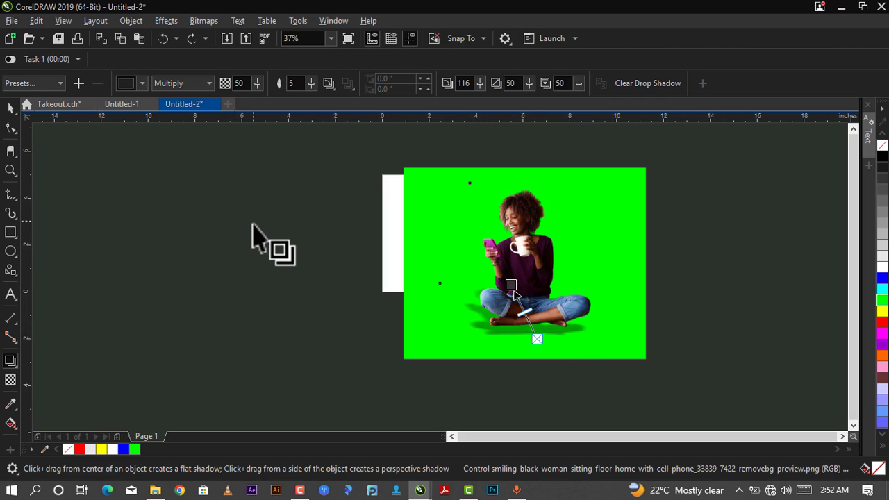
- Apply the Perspective Top Right shadow preset and drag its end down flat beneath her
left_click(55, 83)
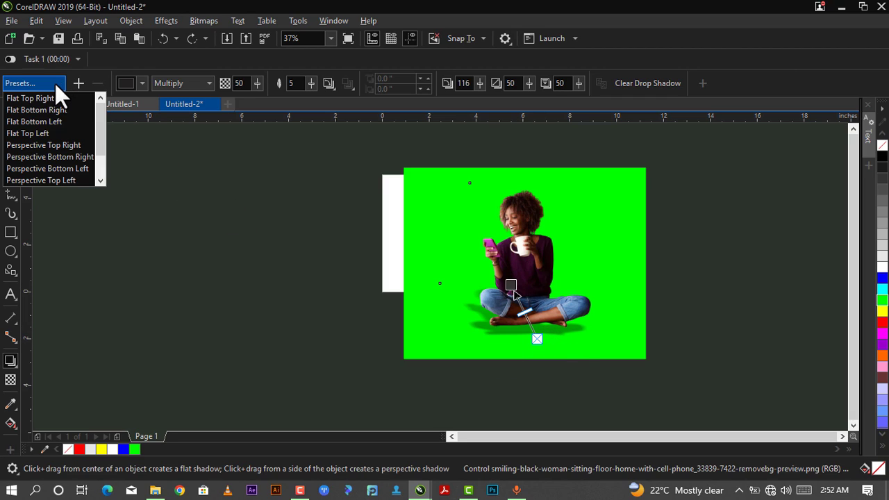
left_click(56, 146)
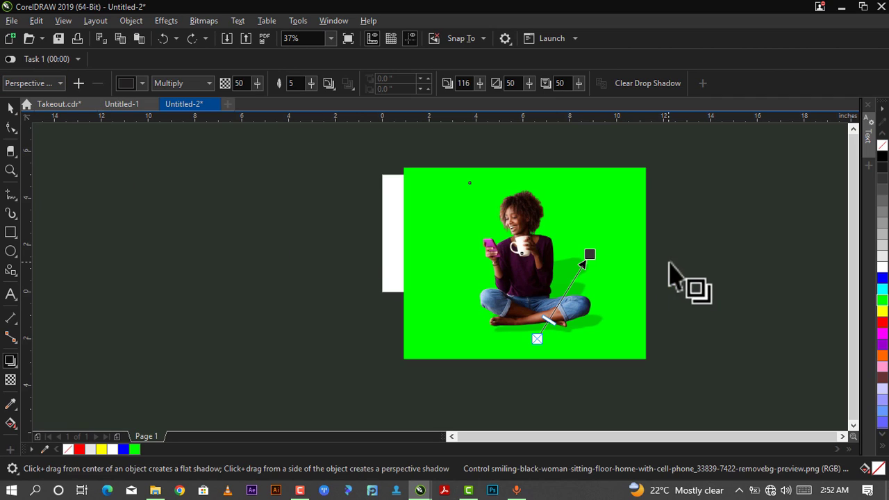
left_click_drag(593, 260, 568, 295)
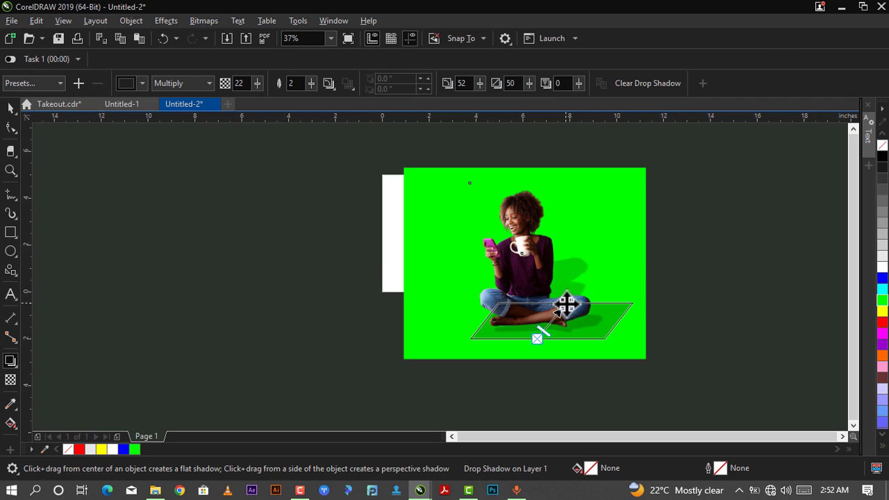
left_click_drag(565, 304, 550, 279)
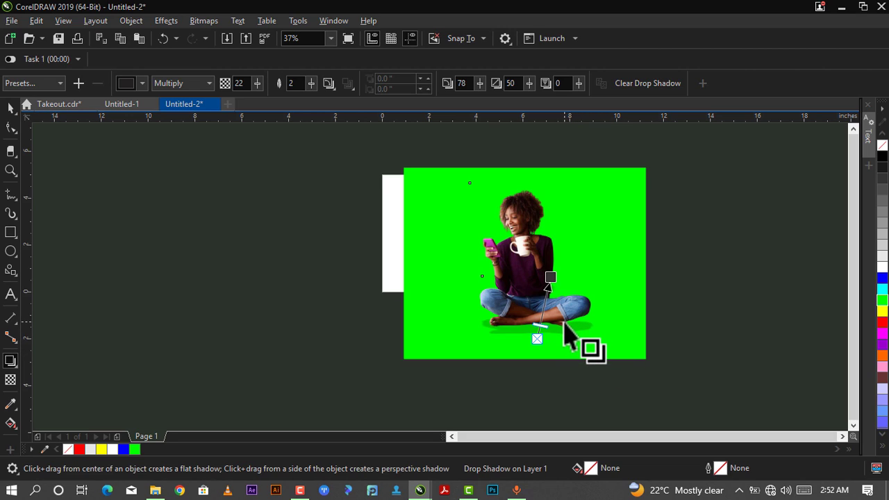
mouse_move(546, 278)
left_mouse_down()
mouse_move(535, 288)
mouse_move(524, 264)
mouse_move(532, 279)
left_mouse_up()
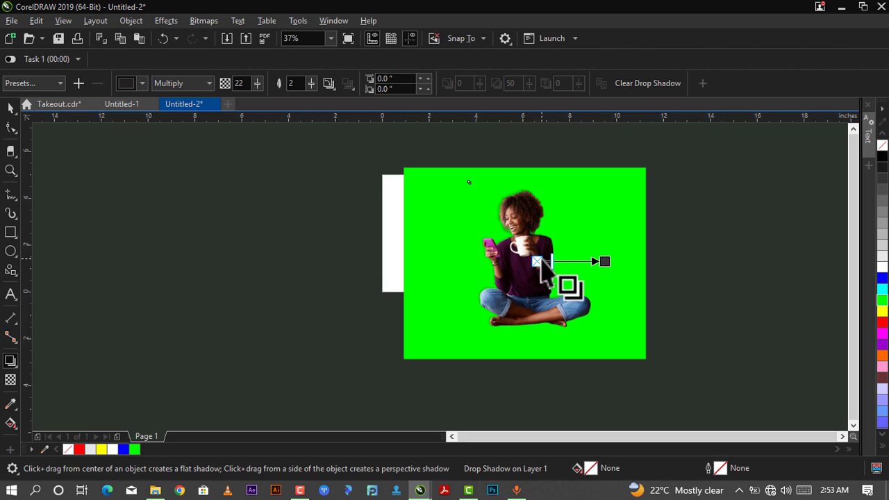
- Undo the last shadow drag, set shadow opacity to 50, and nudge its start up
key("ctrl+z")
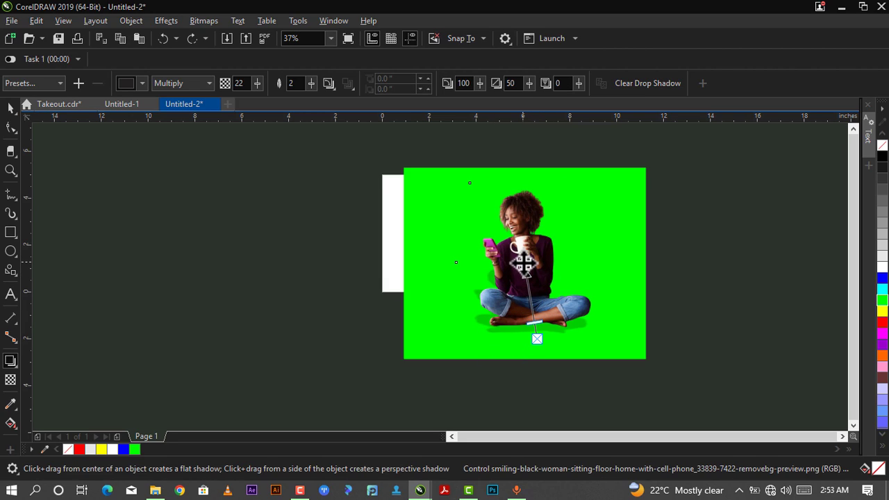
left_click_drag(524, 264, 532, 284)
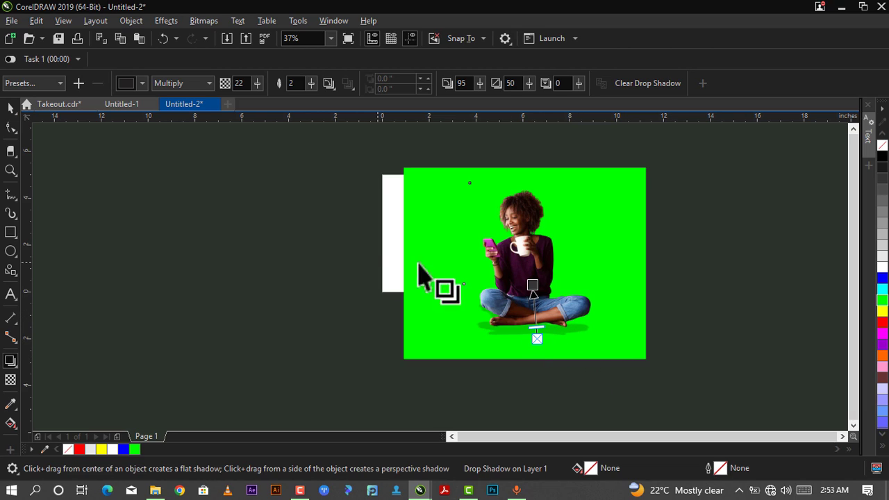
left_click(238, 83)
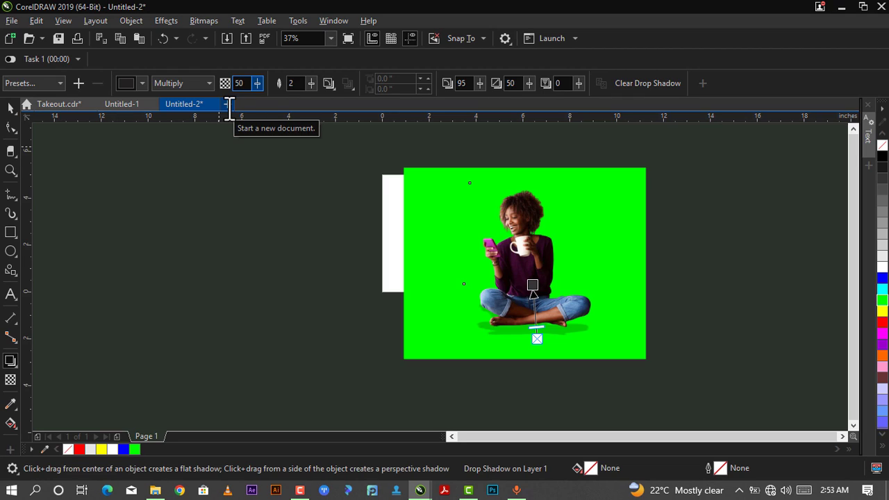
key("Return")
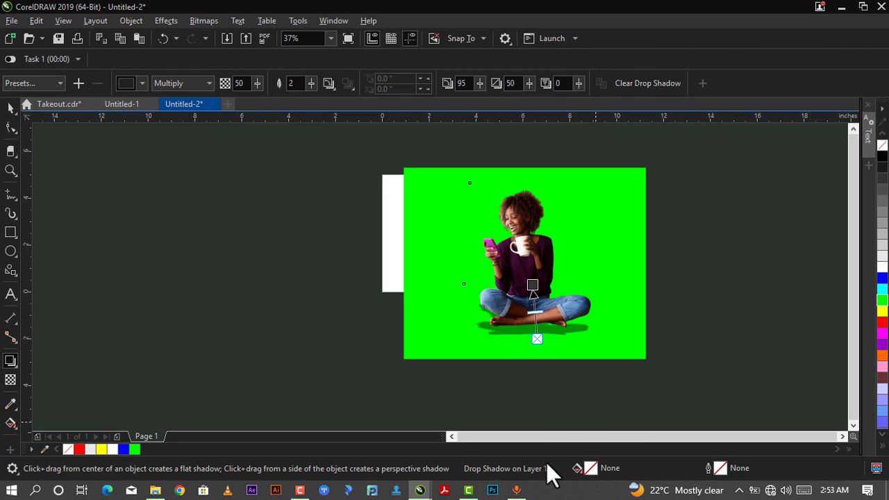
left_click(533, 285)
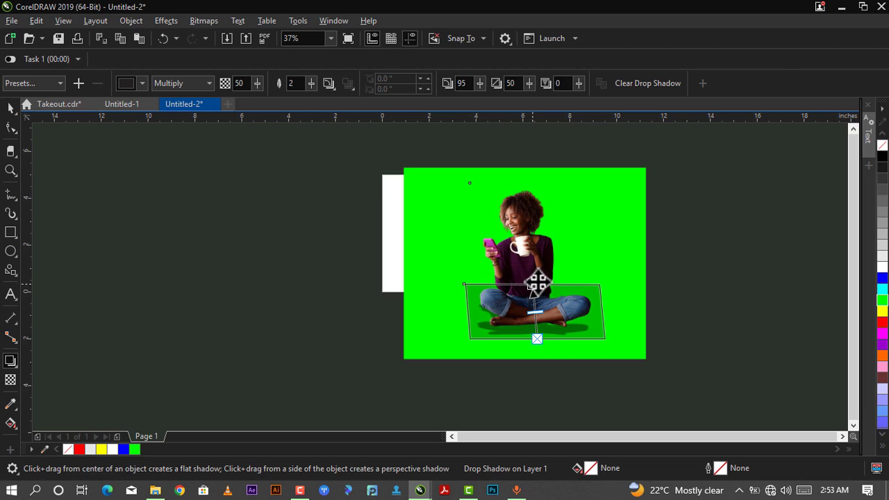
left_click_drag(534, 284, 530, 275)
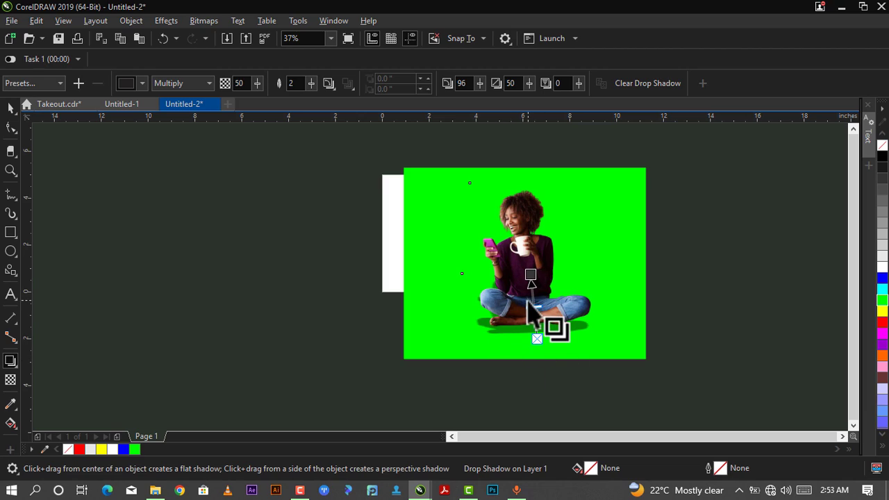
- Set the shadow feathering to 15, then raise it to 20
left_click(292, 84)
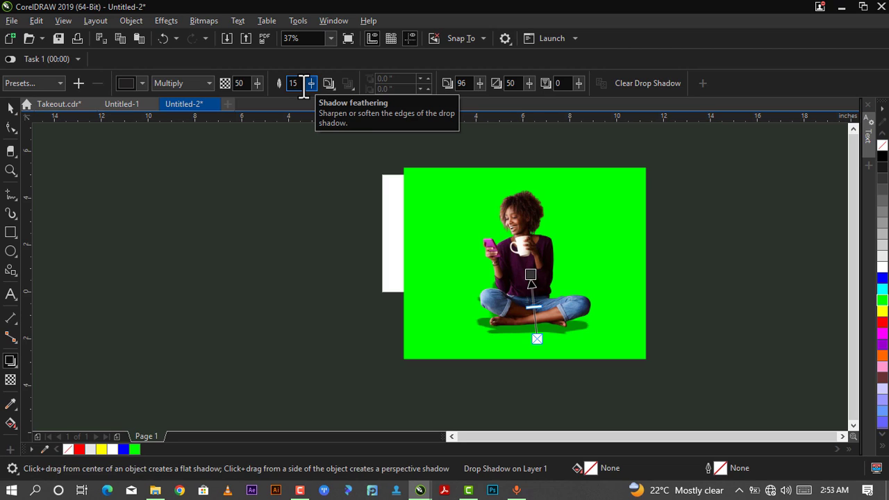
type("15")
key("Return")
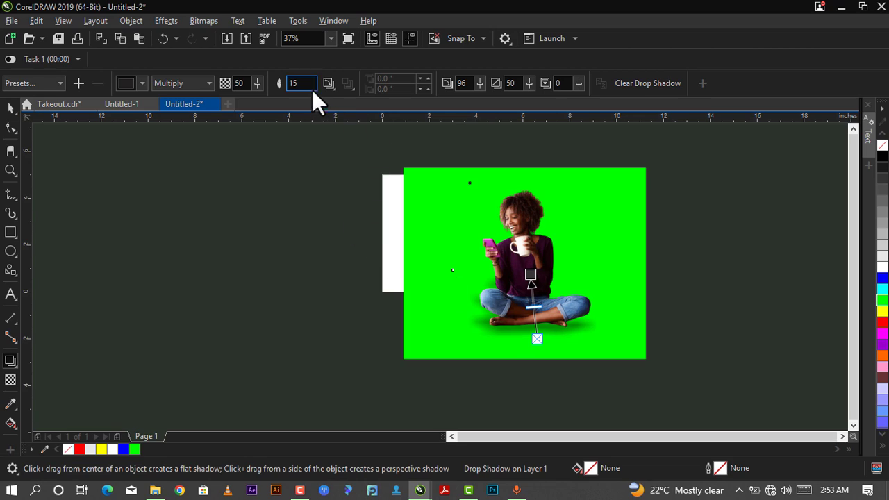
left_click(312, 88)
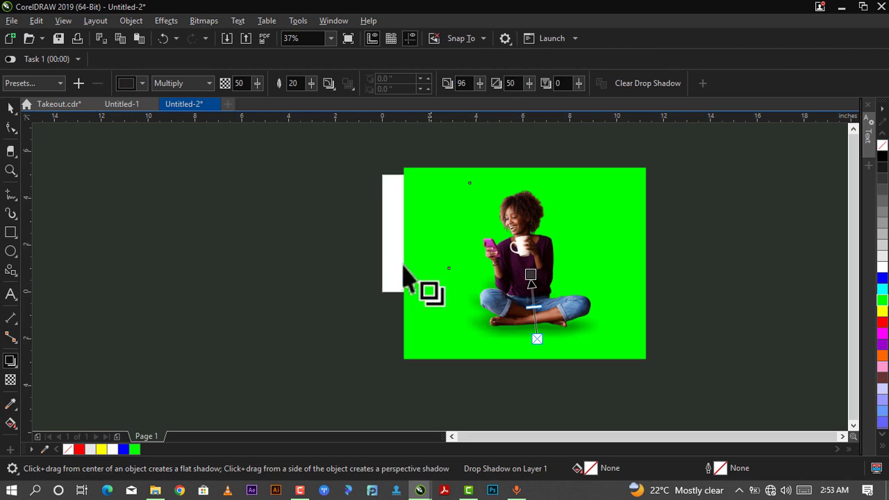
scroll(532, 282, "up", 2)
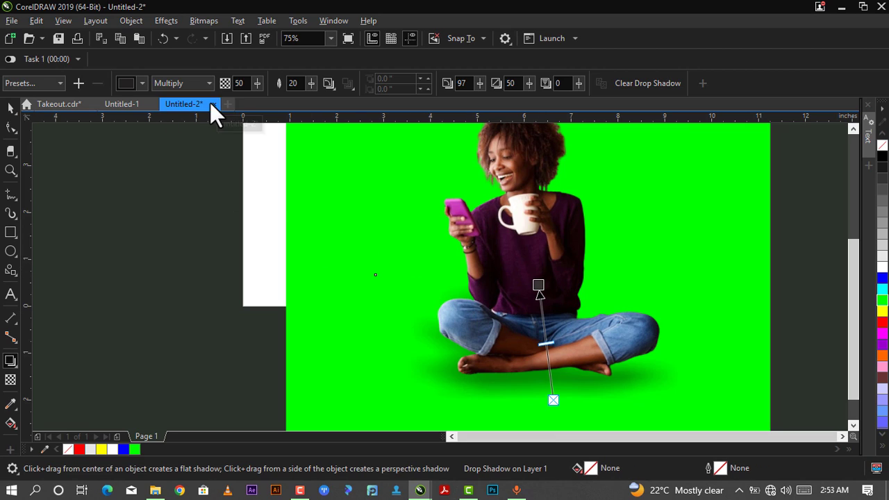
scroll(531, 263, "down", 2)
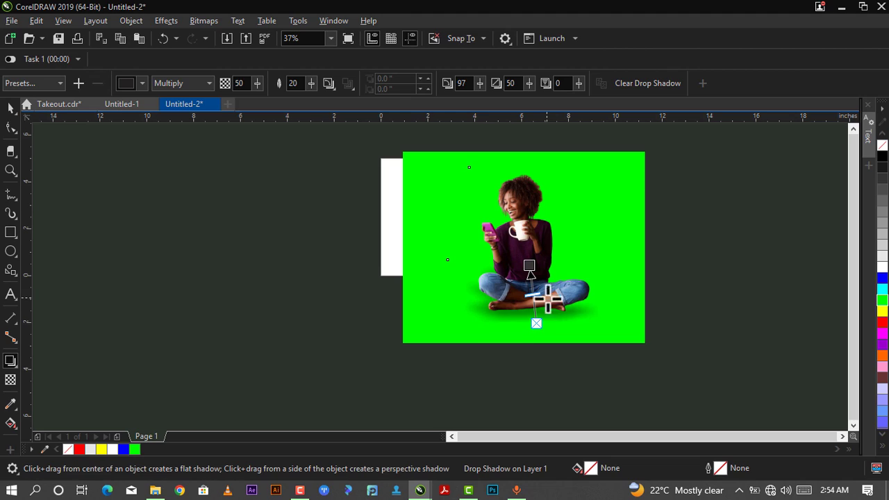
- Undo the cutout moves and earlier shadow edits, then reposition the woman at X 6.961, Y 1.177
left_click(10, 110)
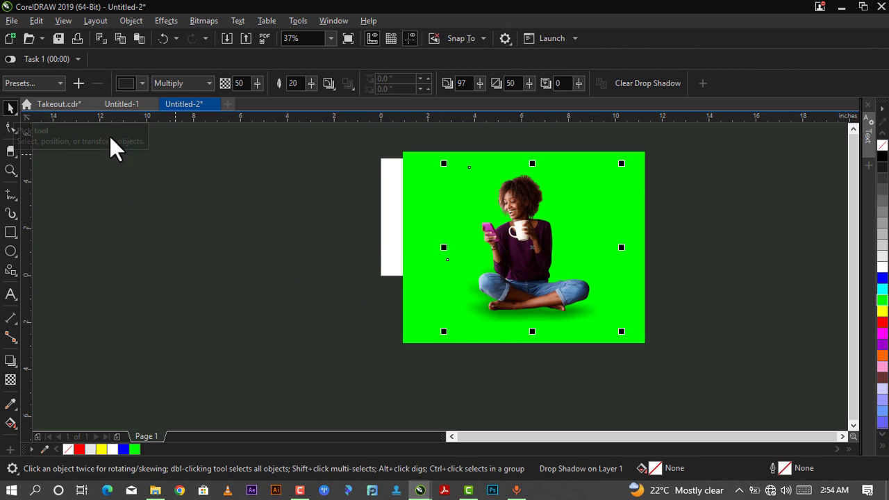
left_click_drag(558, 250, 535, 247)
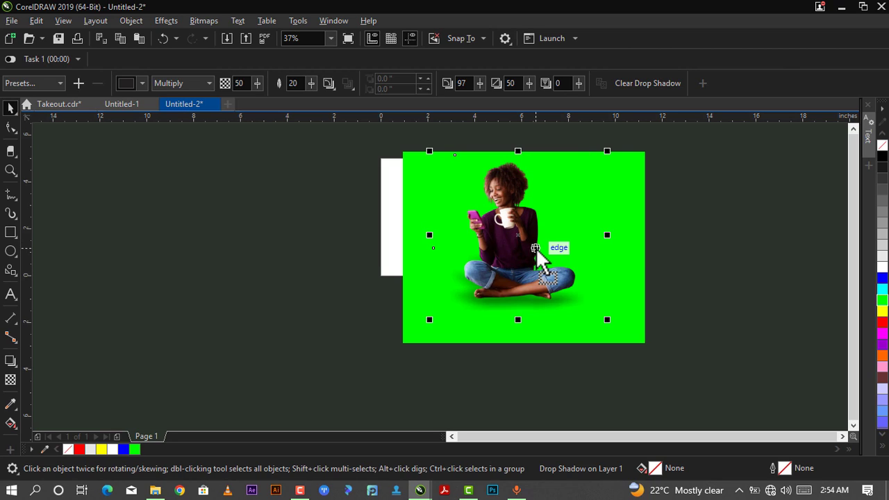
key("ctrl+z")
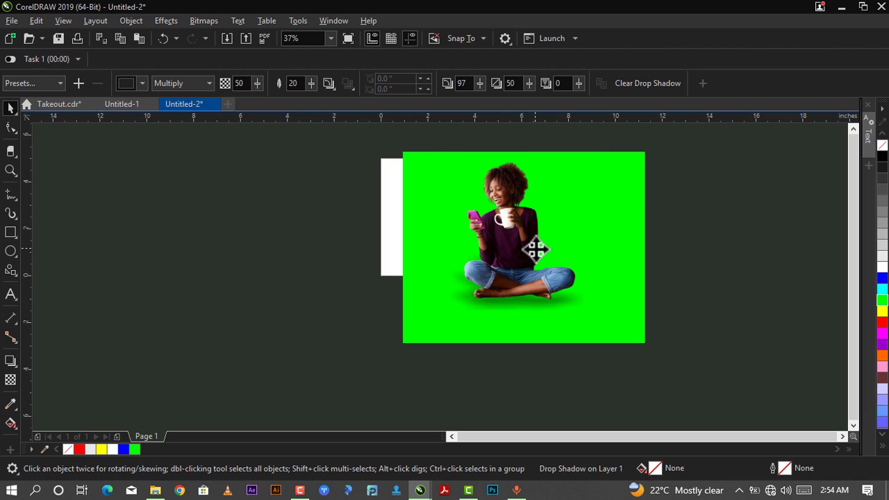
key("ctrl+z")
key("ctrl+z")
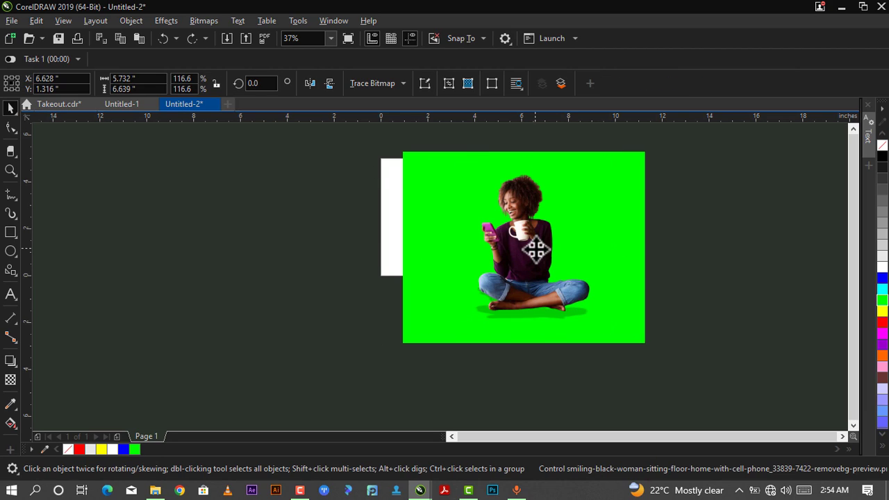
left_click(536, 249)
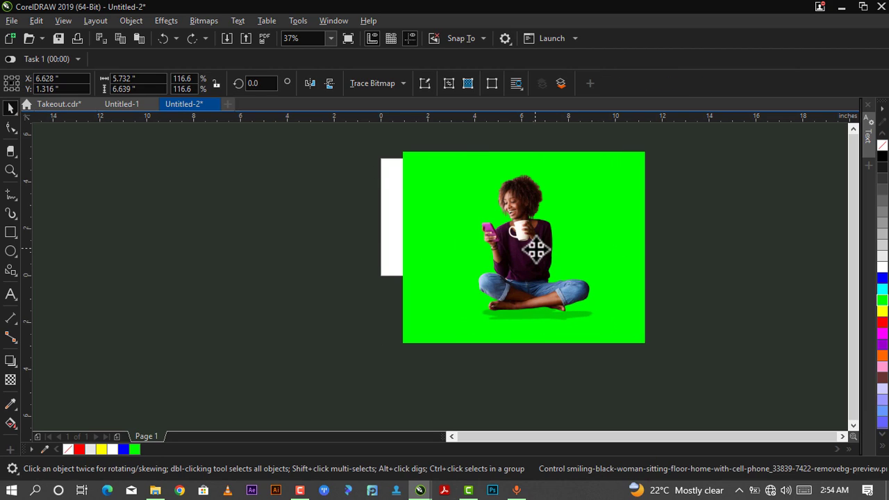
key("ctrl+z")
key("ctrl+z")
key("ctrl+z")
key("ctrl+z")
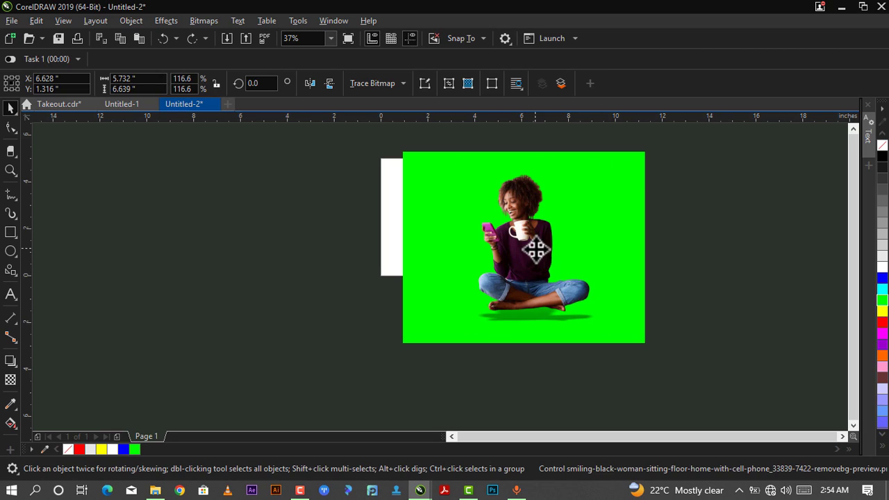
key("ctrl+z")
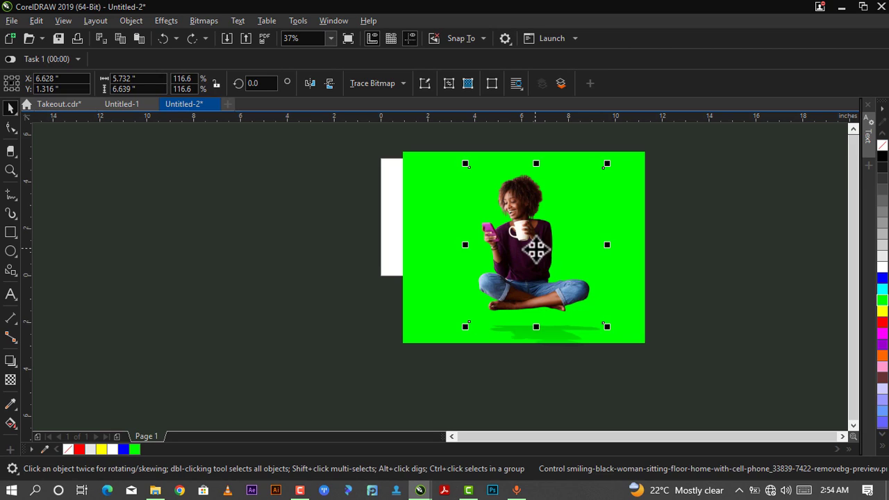
key("ctrl+z")
key("ctrl+z")
key("ctrl+z")
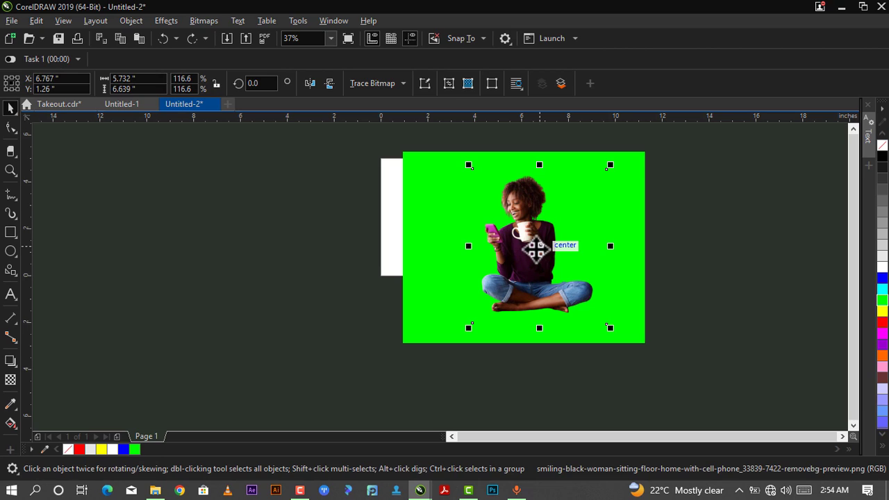
mouse_move(535, 256)
left_mouse_down()
mouse_move(516, 268)
mouse_move(545, 264)
left_mouse_up()
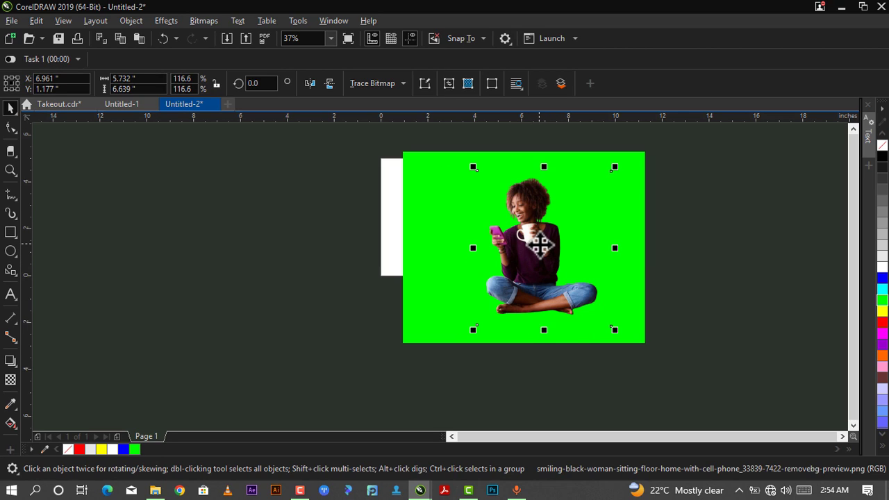
- Copy the woman cutout and paste a duplicate onto the canvas
right_click(539, 243)
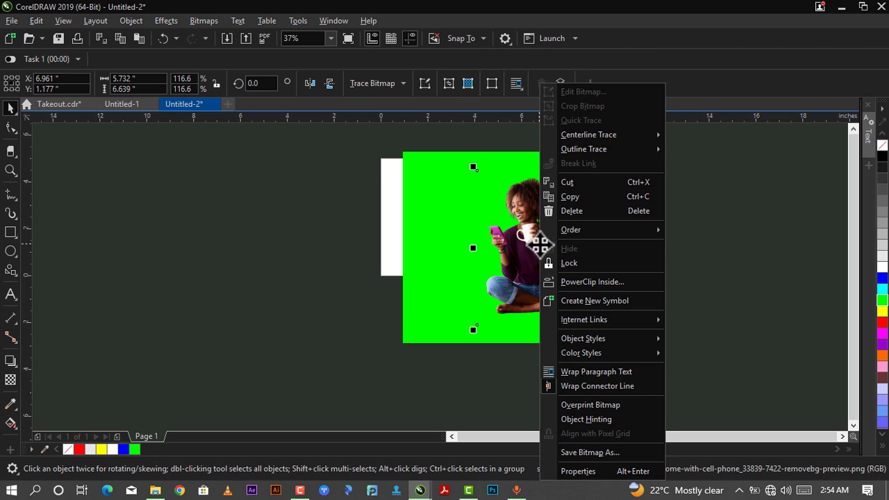
left_click(584, 195)
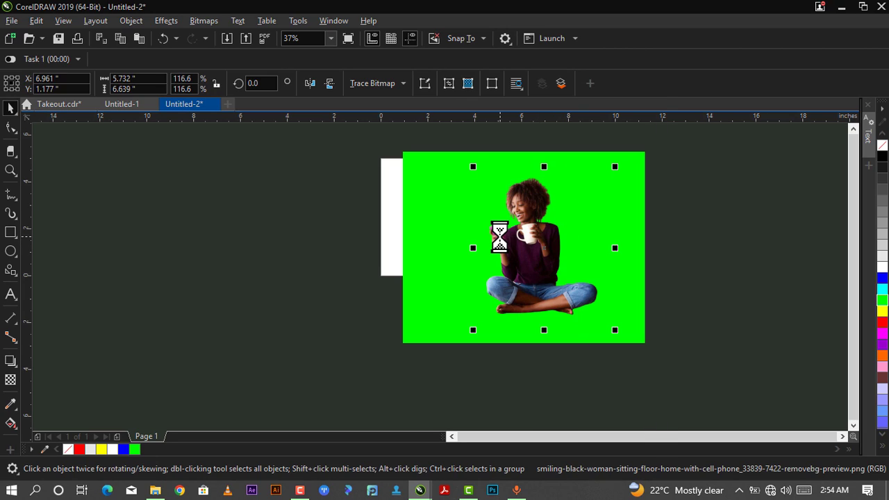
right_click(499, 238)
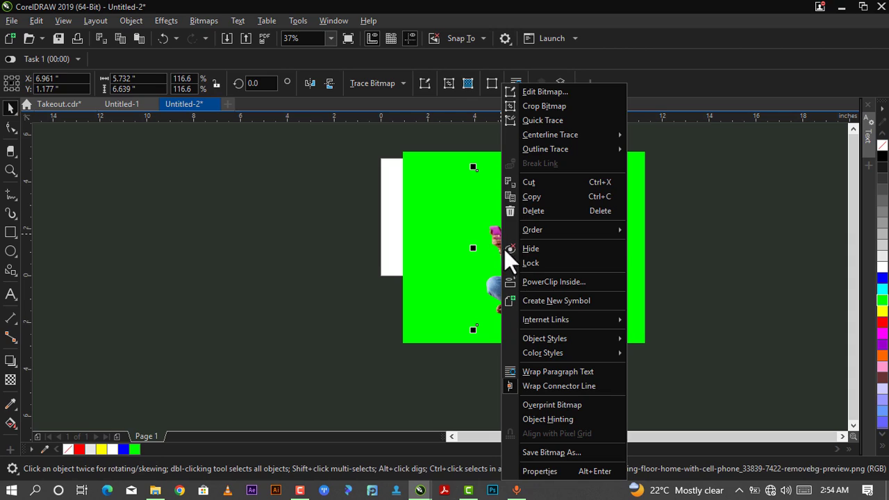
left_click(450, 243)
left_click(455, 255)
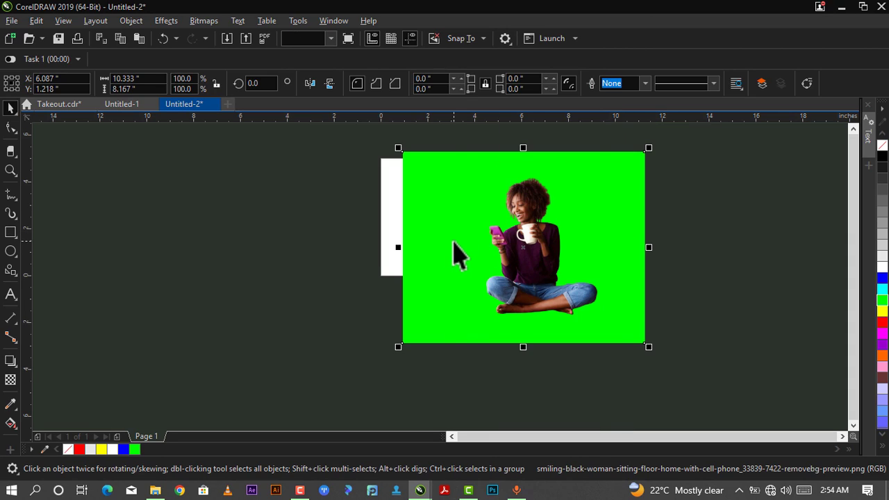
right_click(454, 253)
left_click(420, 253)
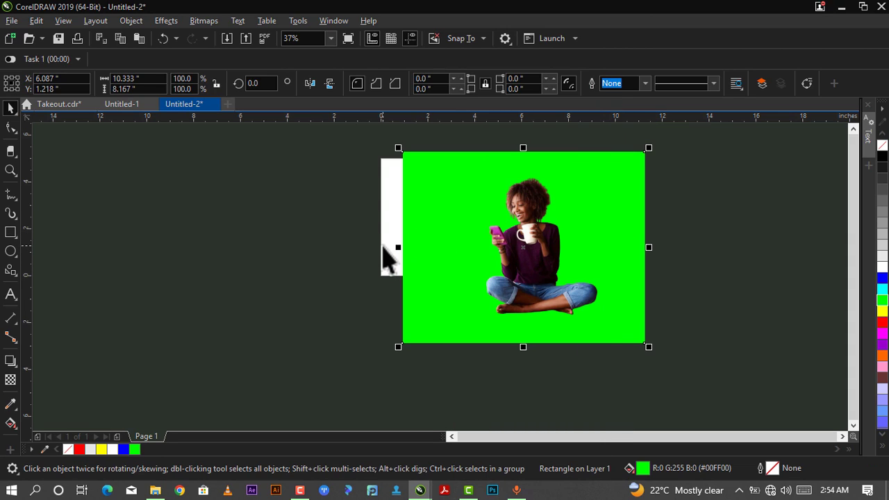
right_click(385, 248)
left_click(368, 234)
right_click(372, 229)
left_click(428, 329)
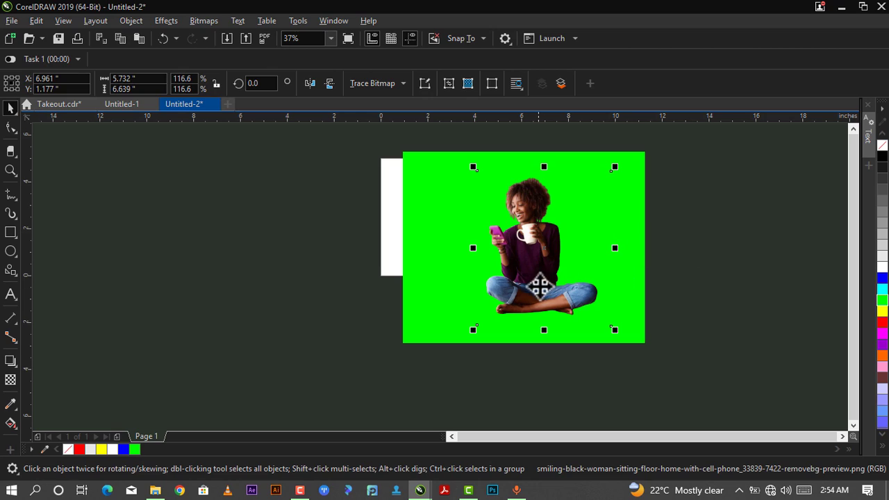
- Select the woman cutout photo sitting on the green rectangle
left_click(538, 256)
left_click(552, 266)
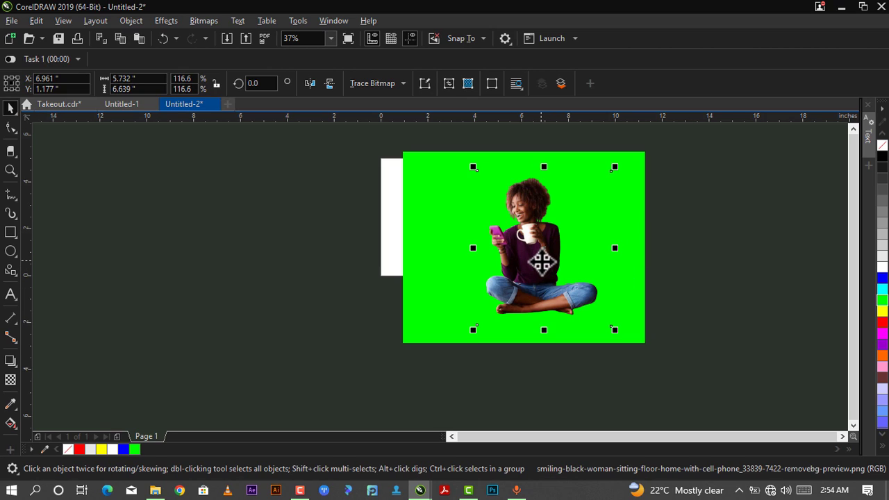
left_click(163, 18)
- Set brightness, contrast and intensity of the cutout photo to -100, turning the woman solid black
mouse_move(178, 72)
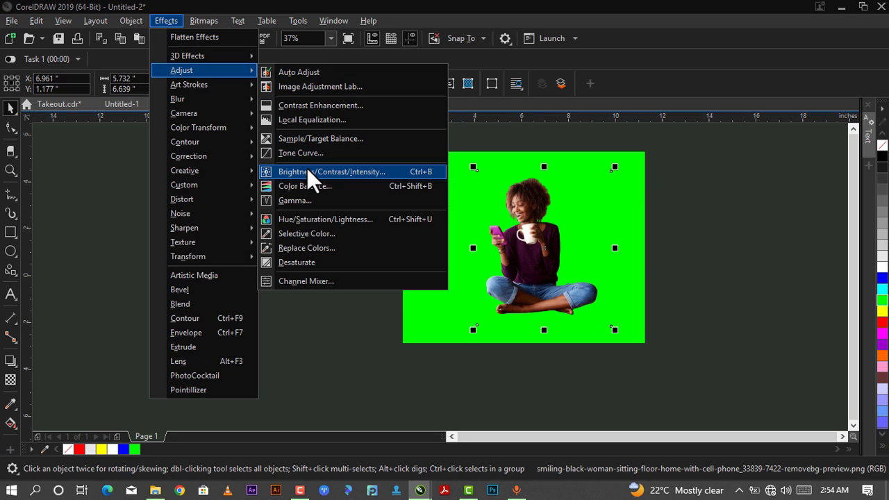
left_click(308, 171)
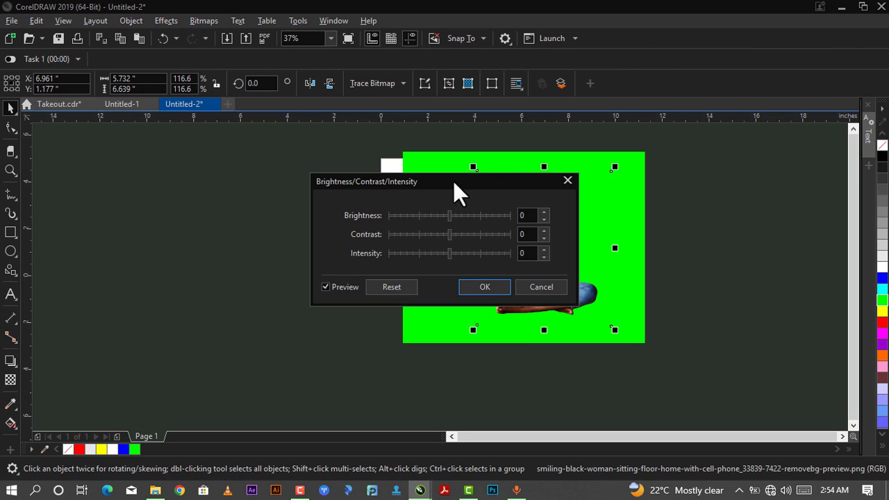
left_click_drag(454, 182, 320, 182)
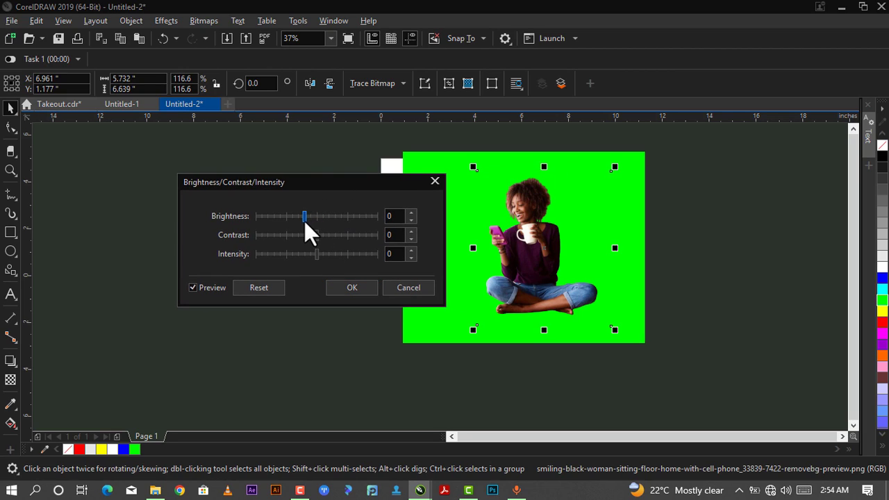
left_click_drag(316, 235, 247, 235)
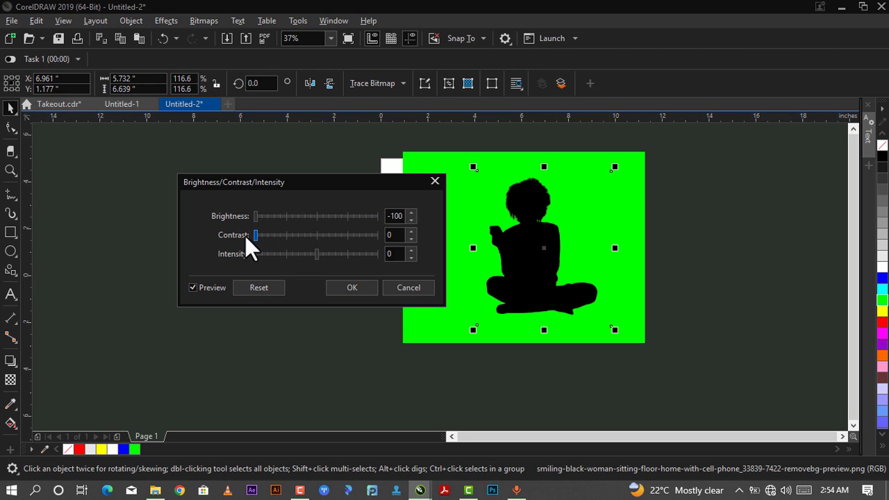
left_click_drag(318, 259, 246, 277)
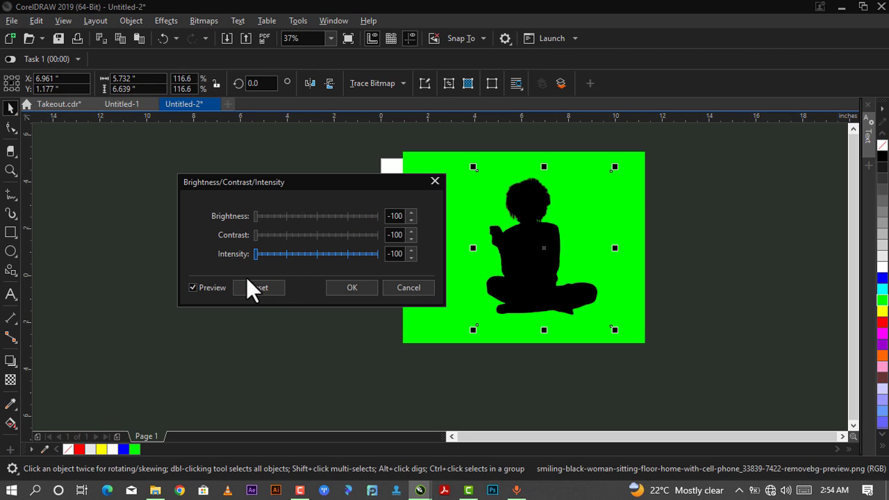
left_click(352, 287)
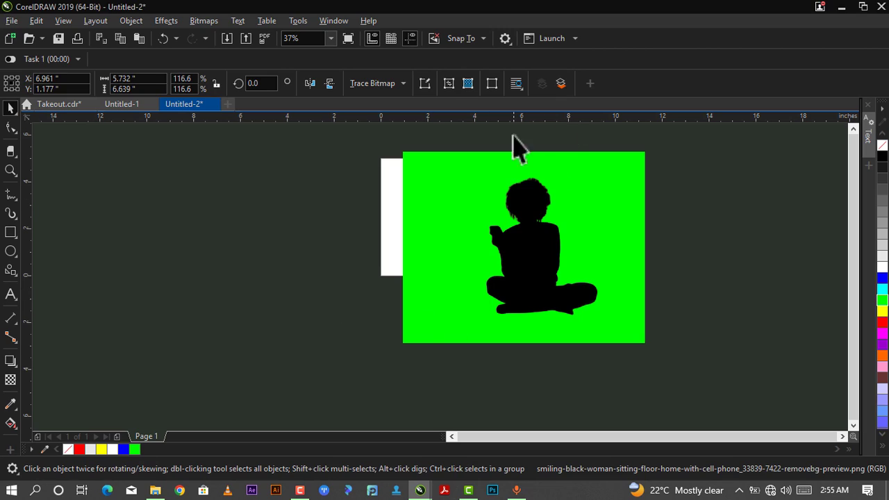
- Quick Trace the blackened photo into a vector silhouette curve
left_click(381, 88)
mouse_move(388, 127)
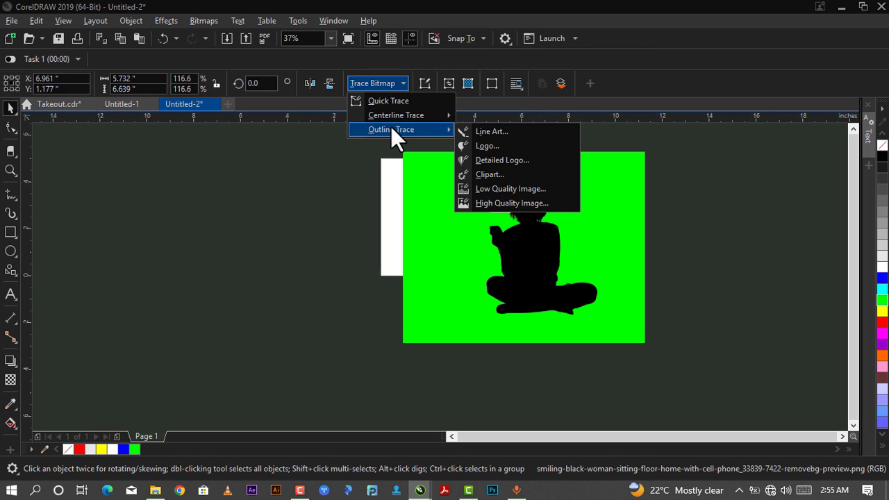
left_click(394, 101)
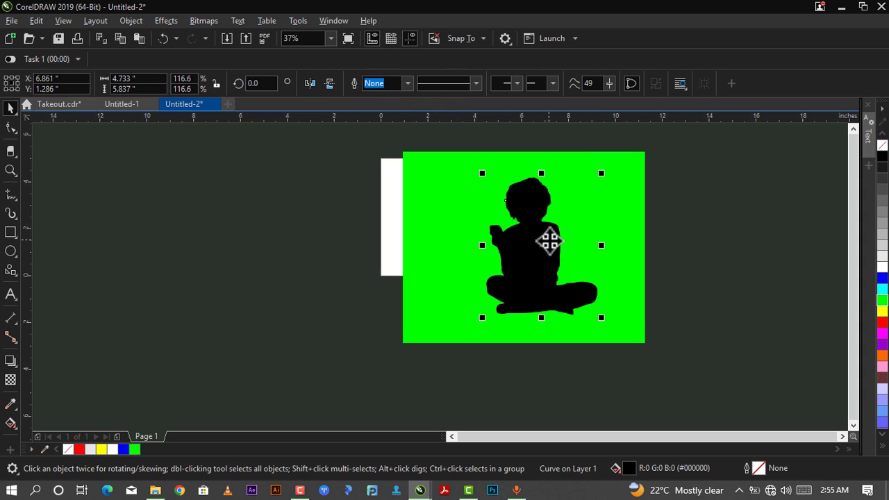
- Duplicate the traced silhouette, delete the darkened bitmap, and keep the black curve over the woman
left_click_drag(561, 238, 655, 231)
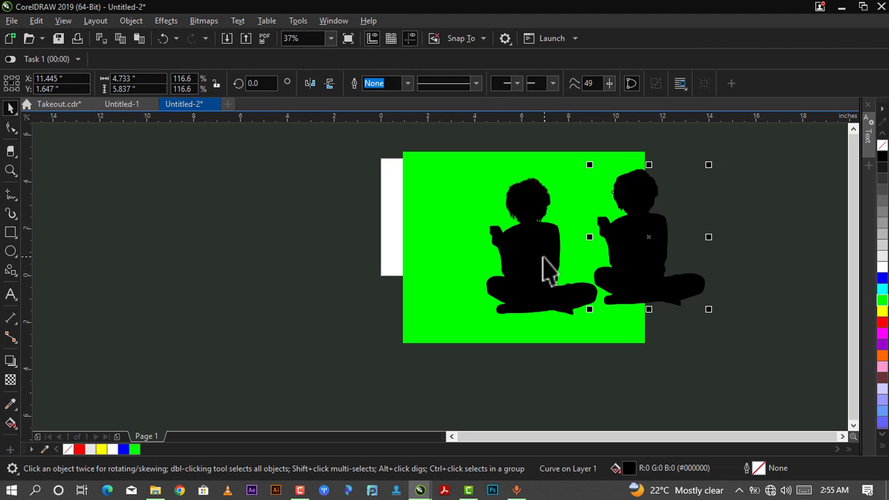
left_click(549, 271)
key("Delete")
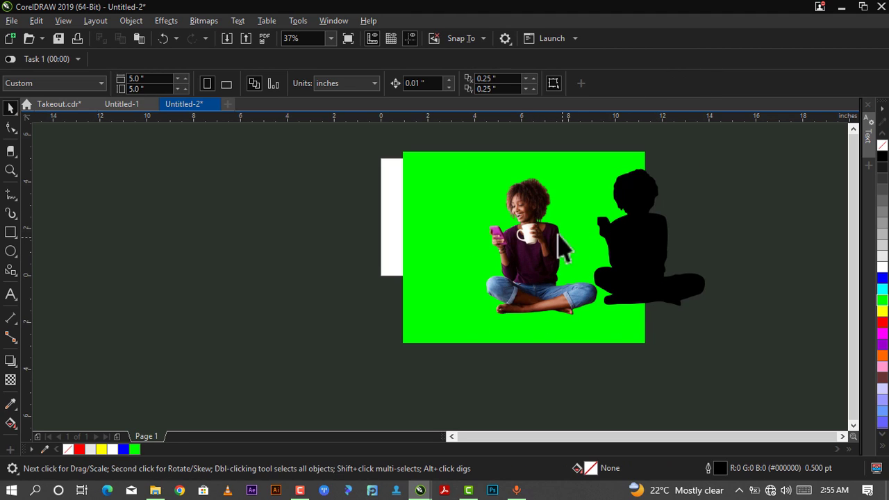
left_click(541, 249)
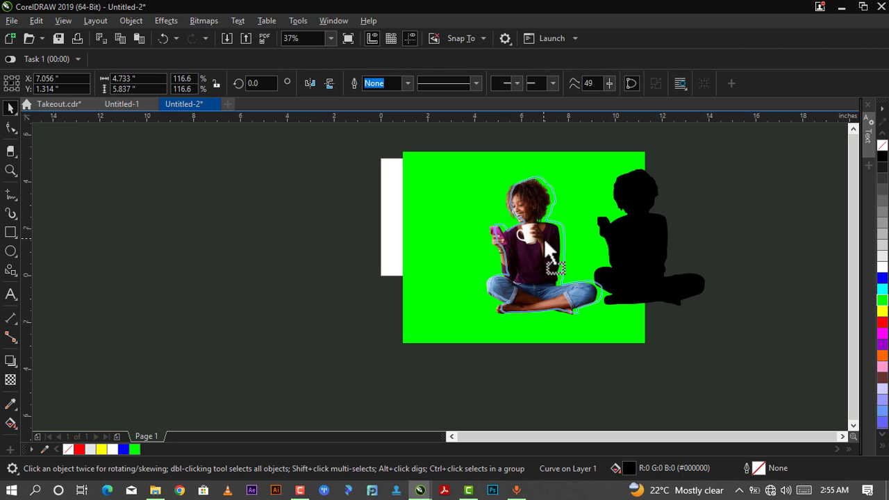
key("ctrl+z")
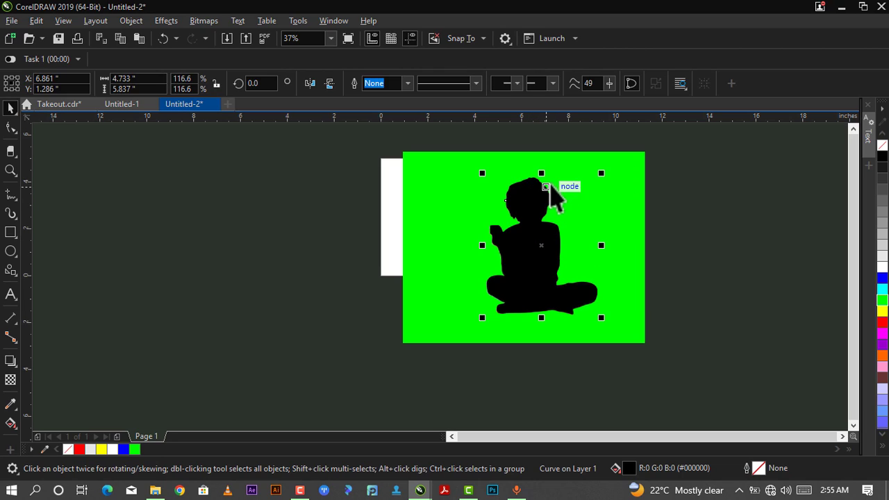
- Squash the silhouette into a flat 5.106 x 1.592 inch shadow beneath her legs
left_click_drag(543, 172, 544, 278)
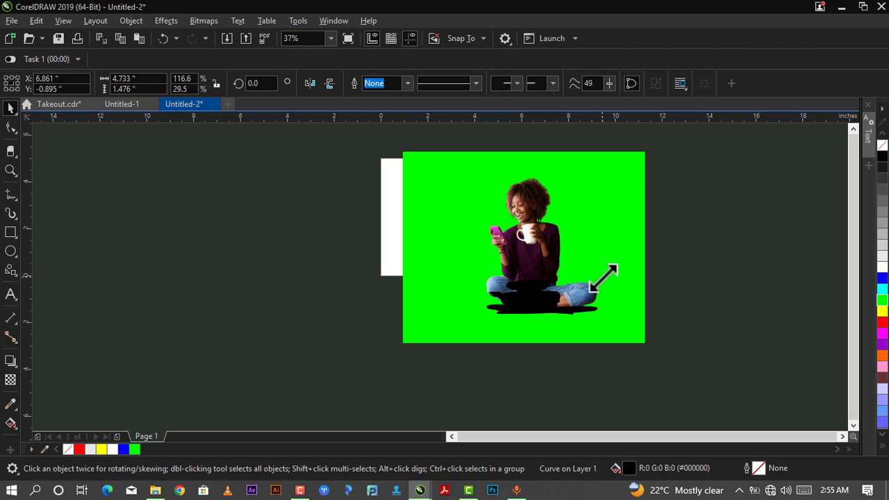
left_click_drag(602, 274, 548, 300)
scroll(558, 298, "up", 2)
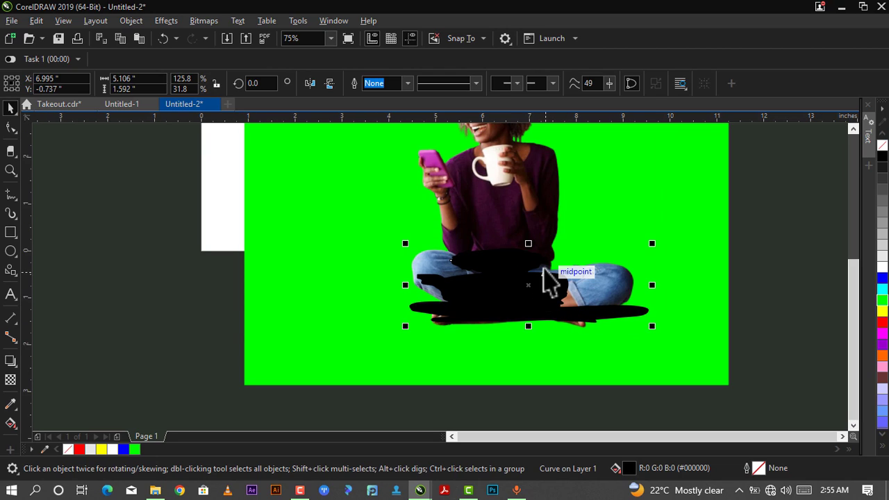
scroll(549, 259, "down", 2)
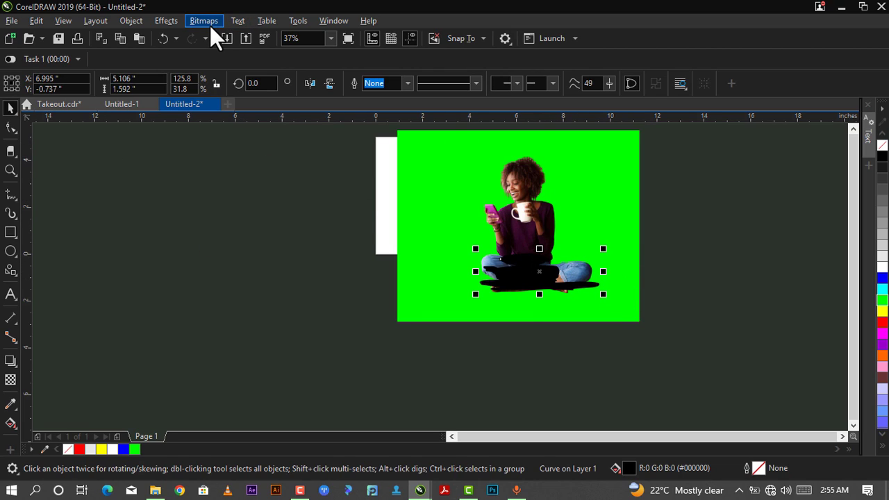
- Apply a Gaussian blur of about 51 pixels radius to the flattened black shadow
left_click(157, 21)
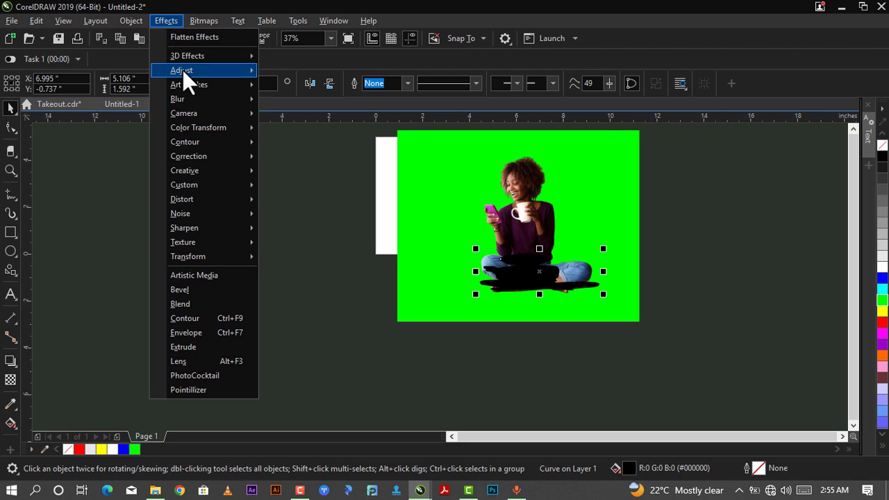
mouse_move(254, 98)
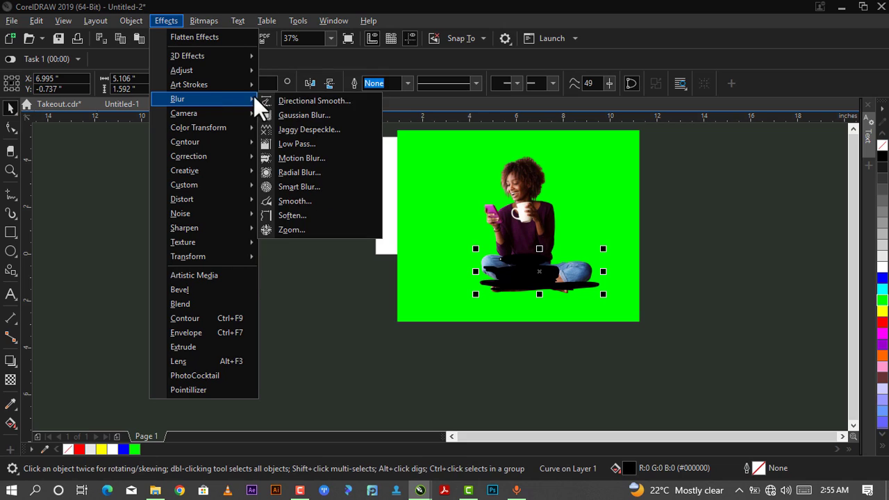
left_click(287, 117)
left_click_drag(446, 202, 258, 138)
left_click(242, 169)
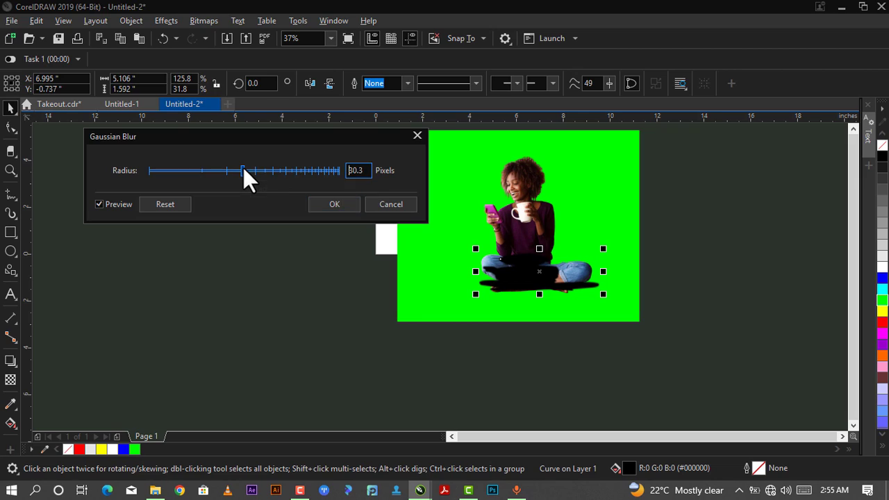
left_click_drag(261, 172, 268, 172)
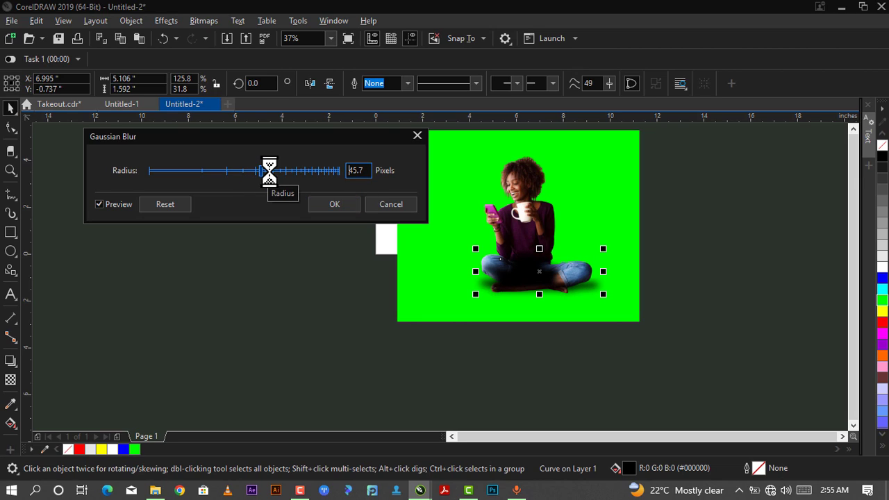
mouse_move(274, 172)
left_mouse_down()
mouse_move(286, 170)
mouse_move(275, 167)
left_mouse_up()
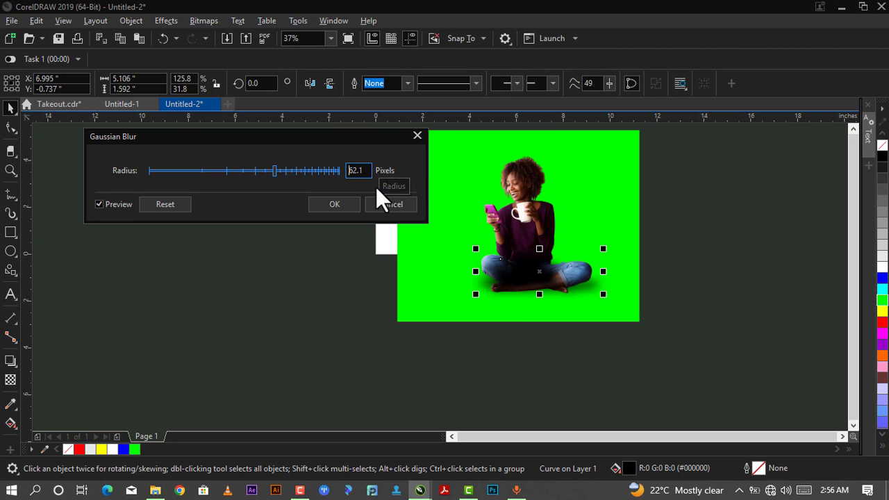
left_click(347, 203)
left_click(533, 202)
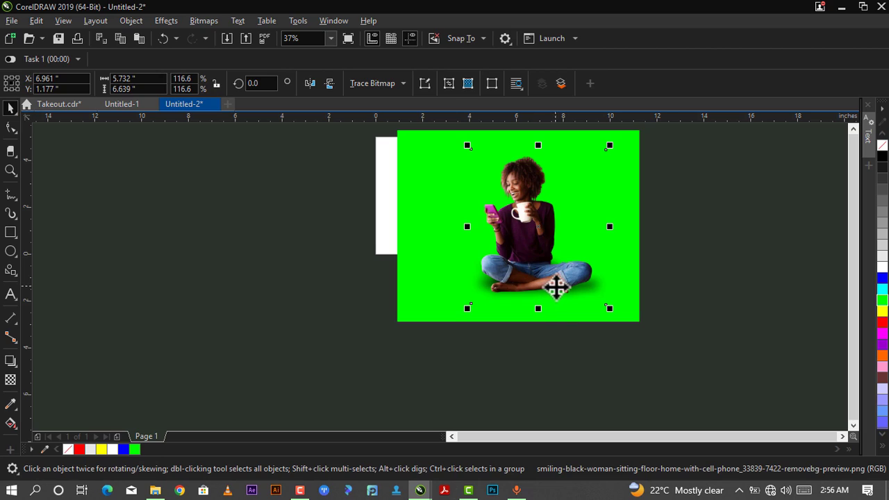
- Give the blurred shadow uniform transparency, trying 28 and settling on 11
key("Escape")
left_click(604, 297)
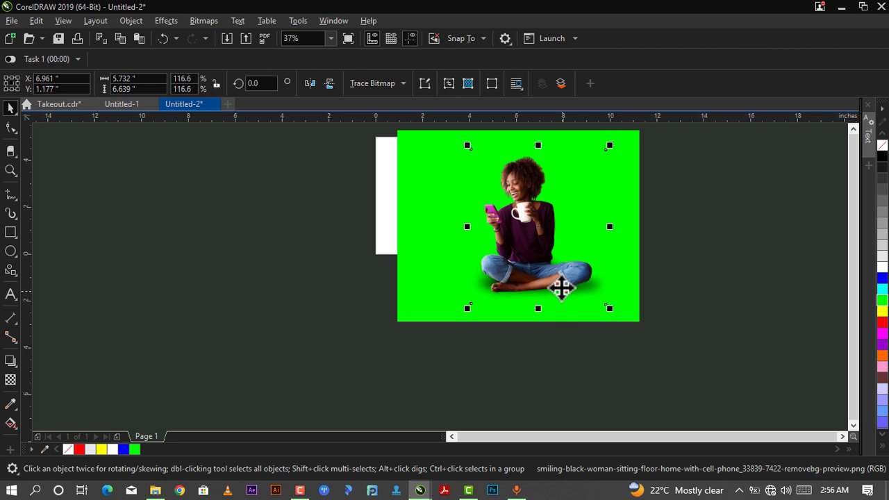
left_click(564, 291)
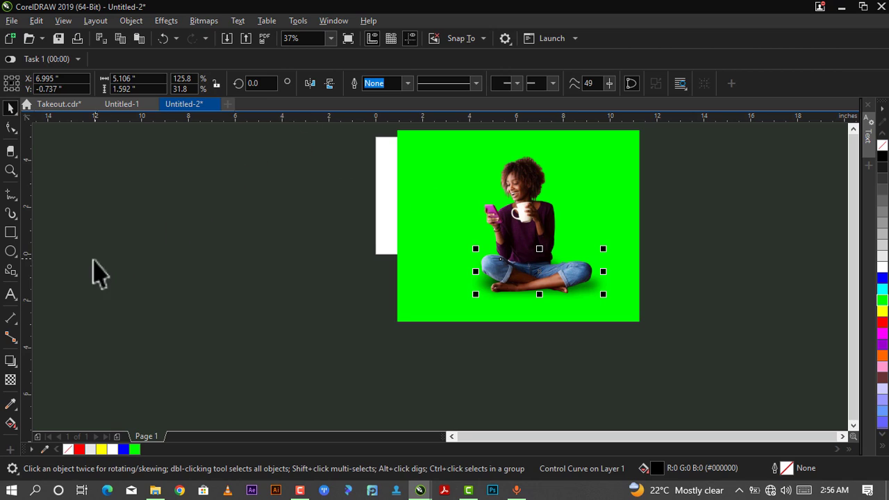
left_click(10, 381)
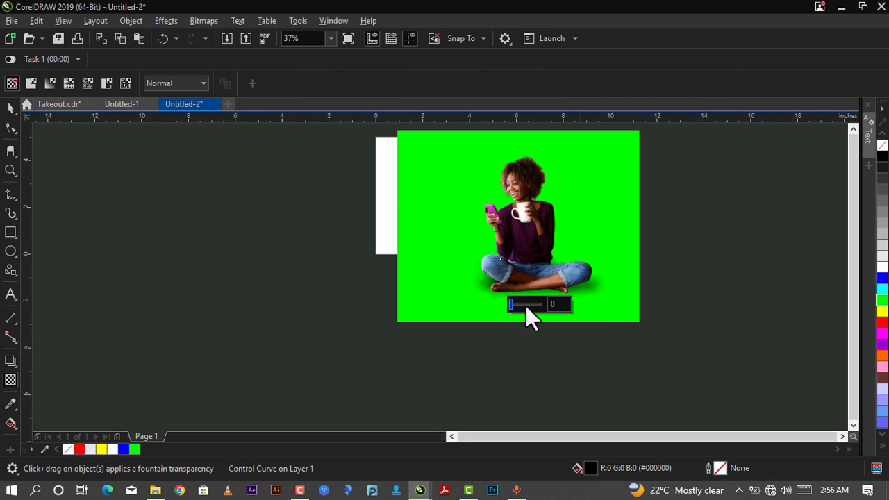
left_click(519, 304)
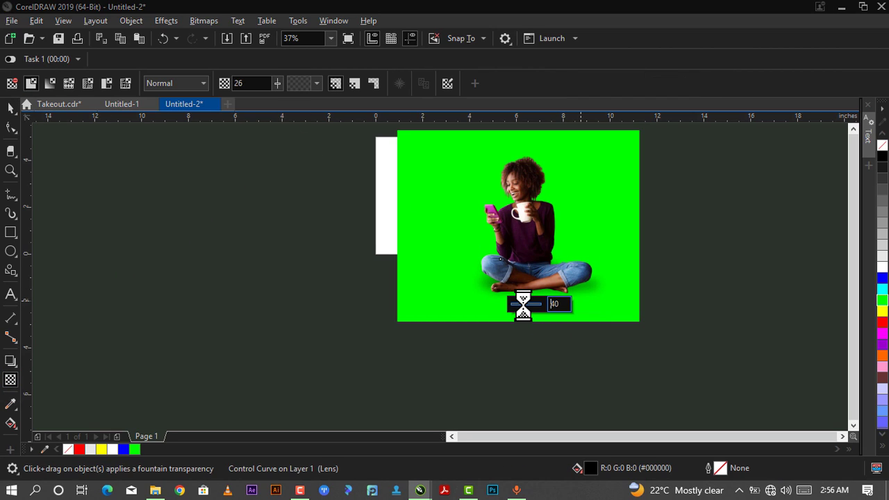
type("28")
key("Return")
left_click(514, 303)
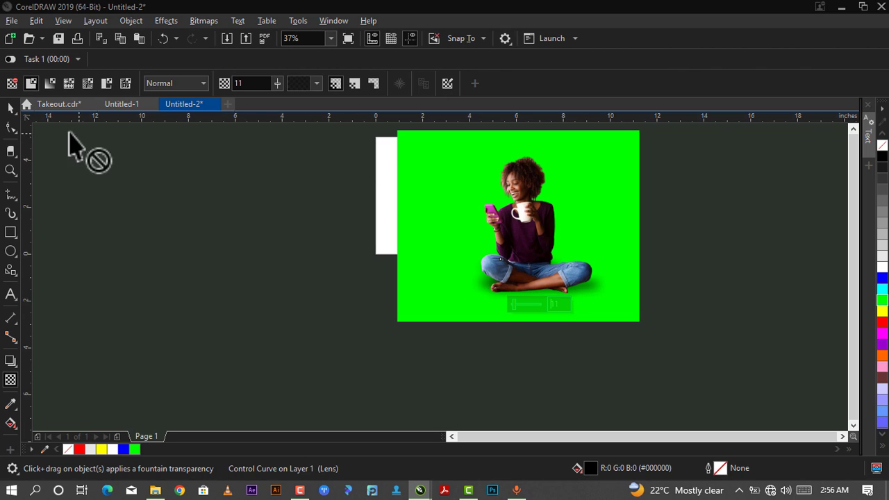
left_click(10, 107)
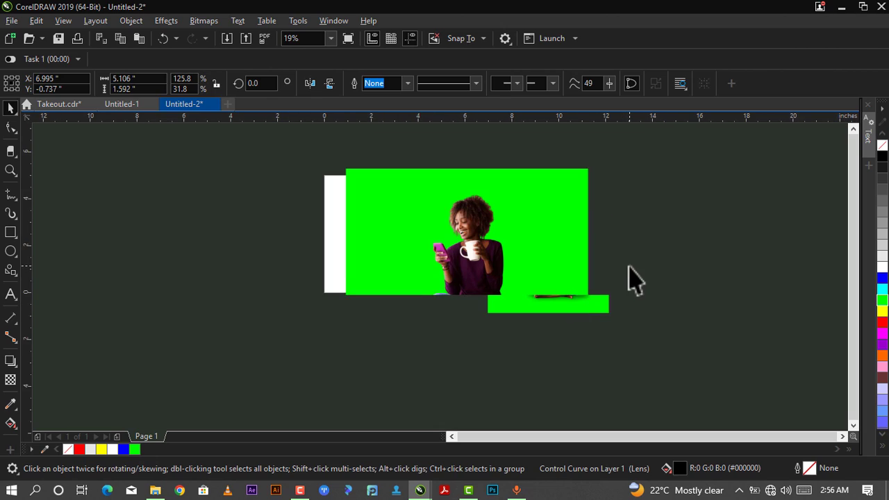
left_click(601, 288)
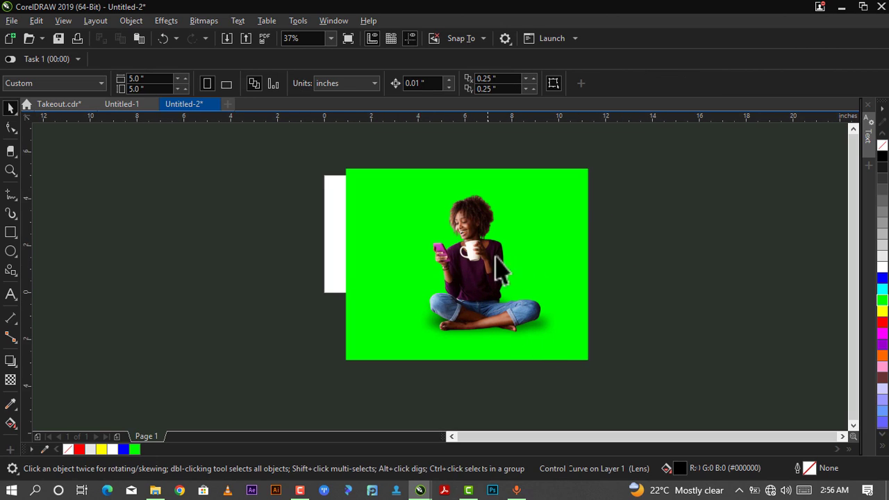
scroll(527, 307, "up", 2)
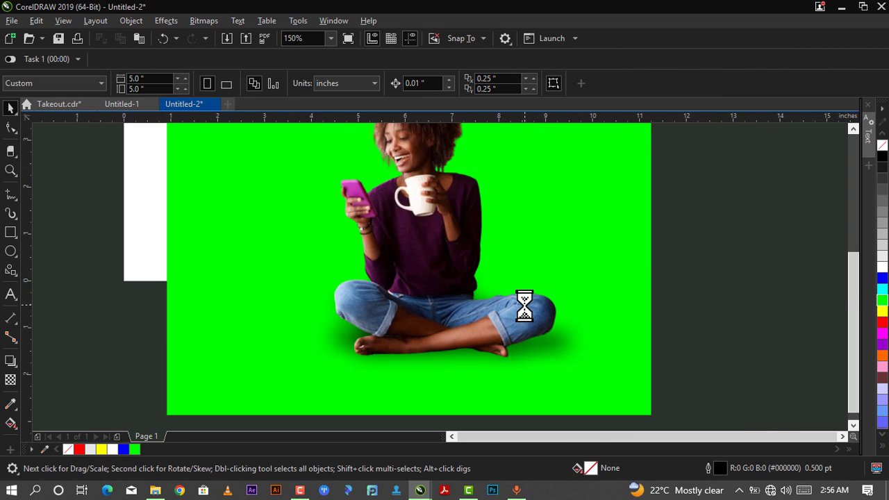
scroll(524, 306, "down", 2)
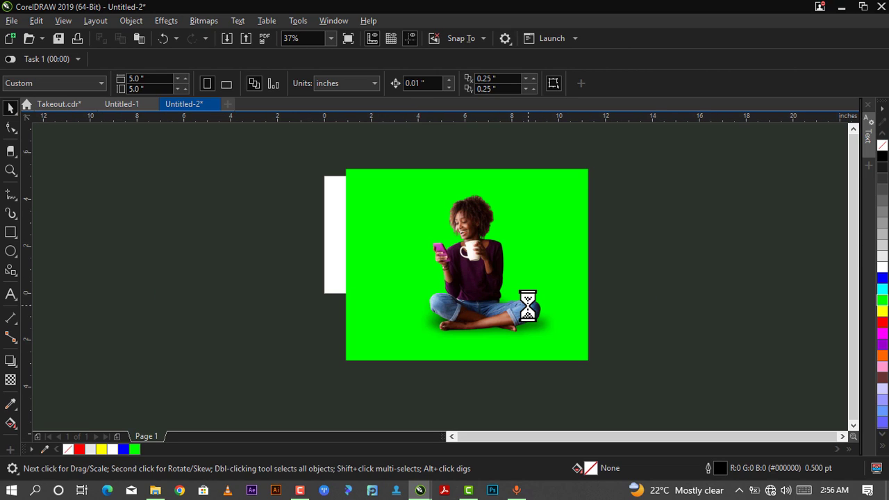